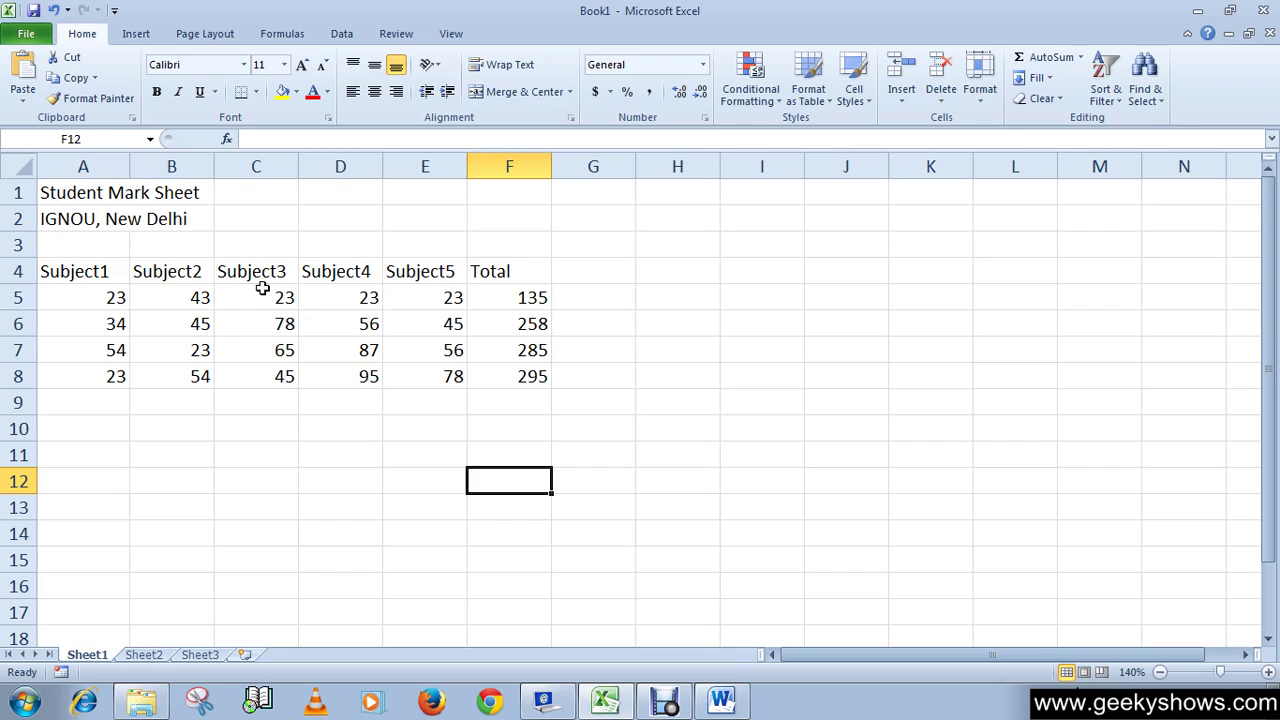
- Merge and center the "Student Mark Sheet" title across cells A1 to F1
click(86, 193)
click(150, 193)
click(102, 195)
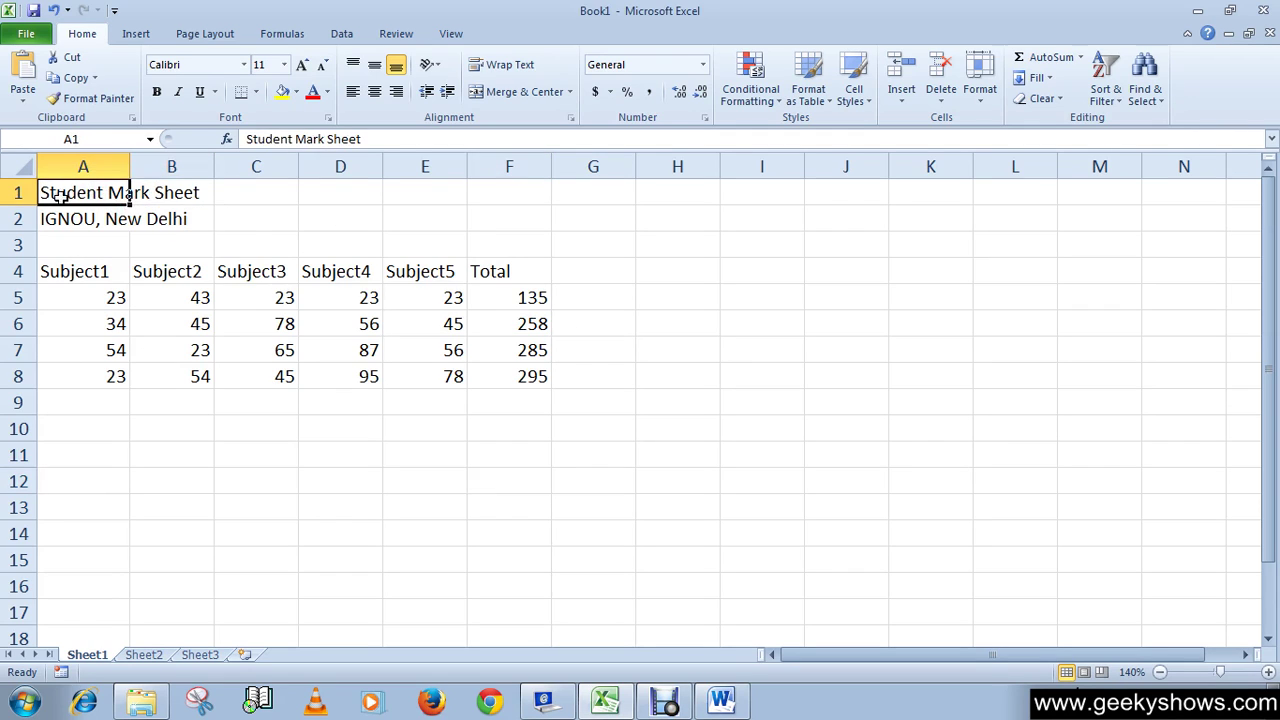
click(166, 194)
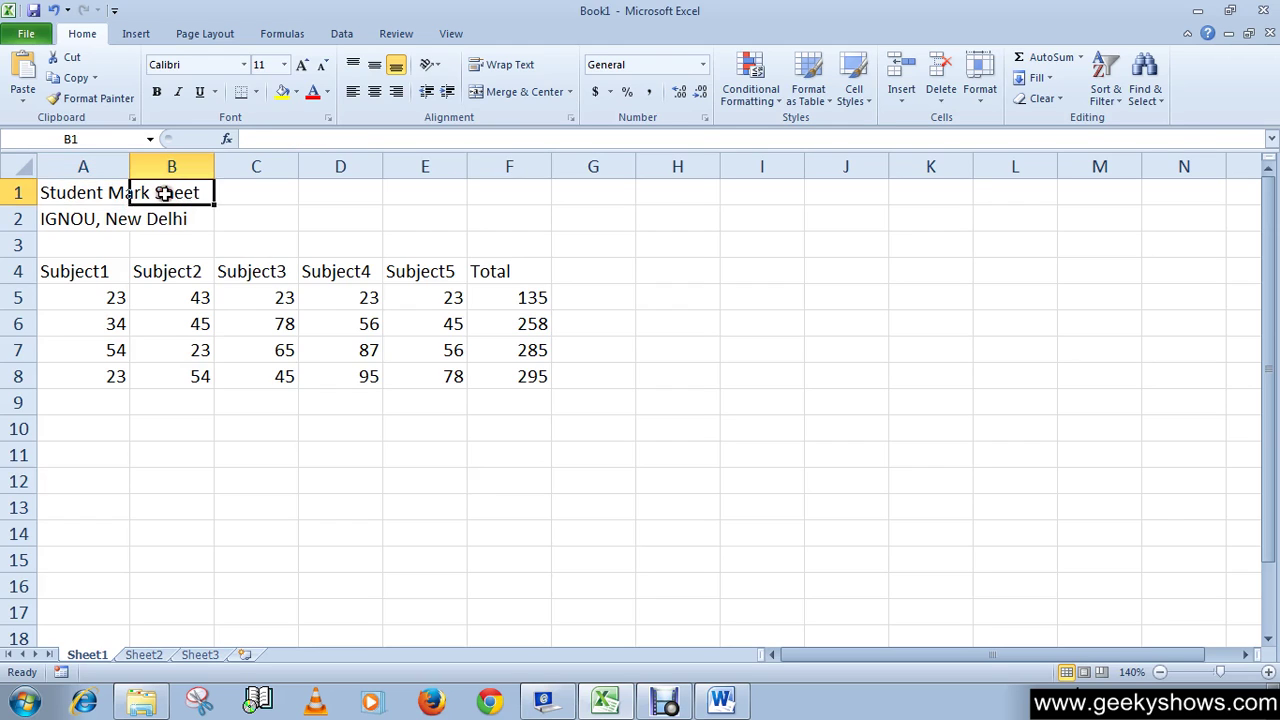
click(111, 193)
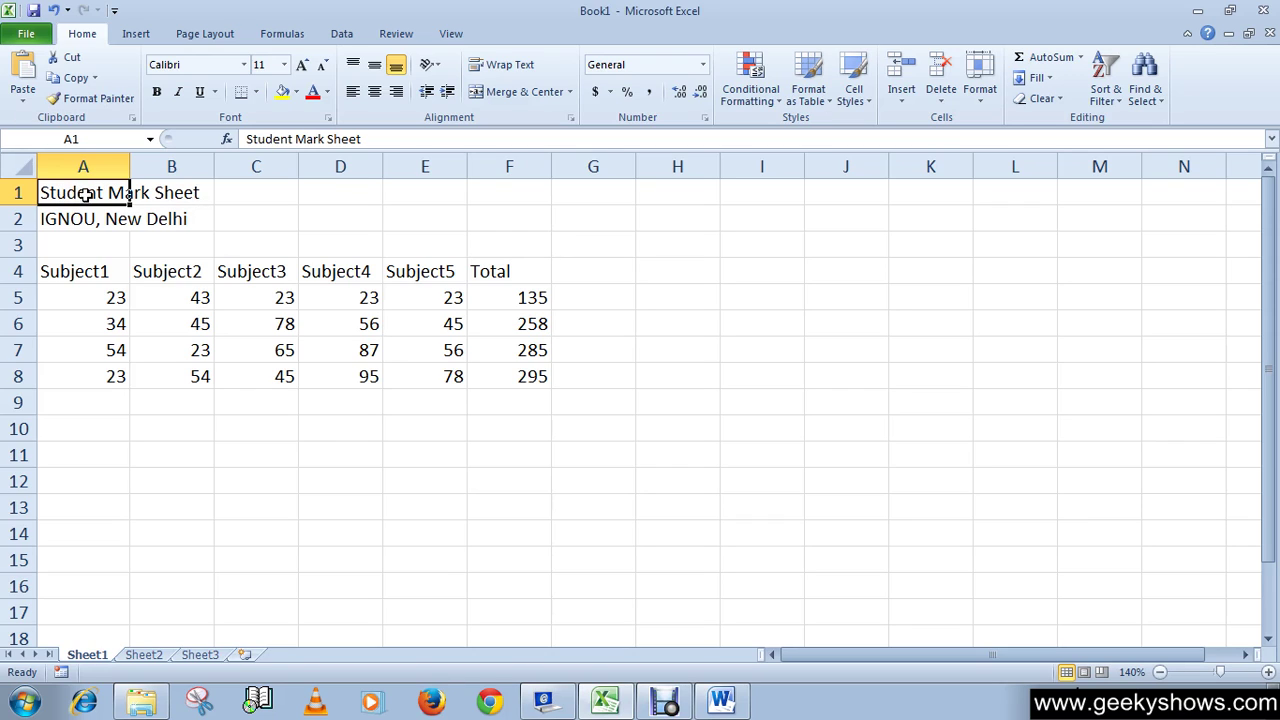
drag(81, 193, 489, 200)
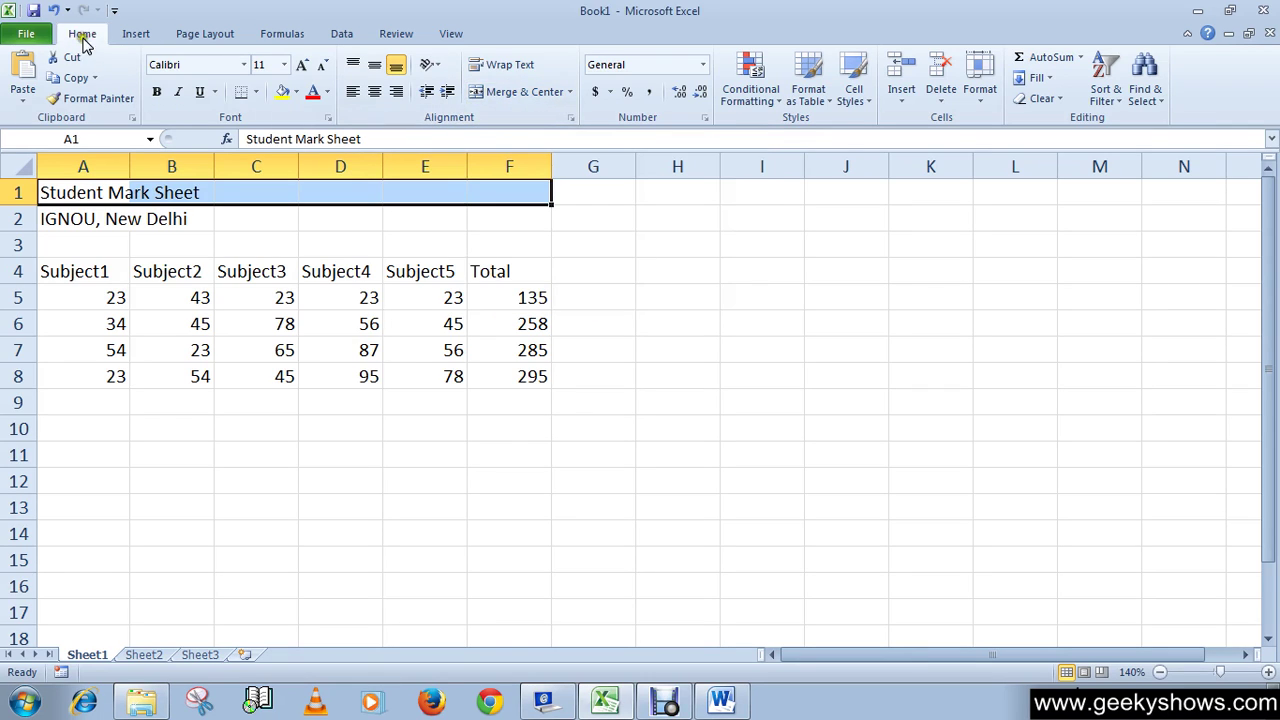
click(530, 98)
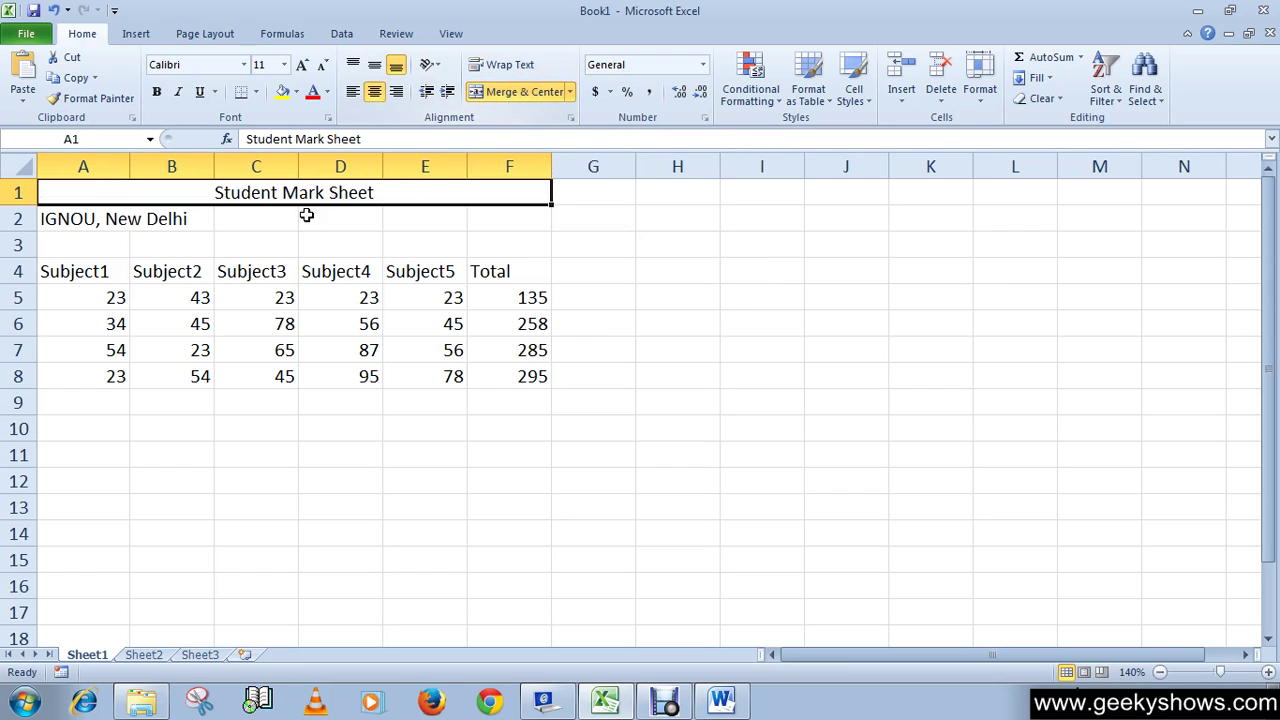
click(258, 241)
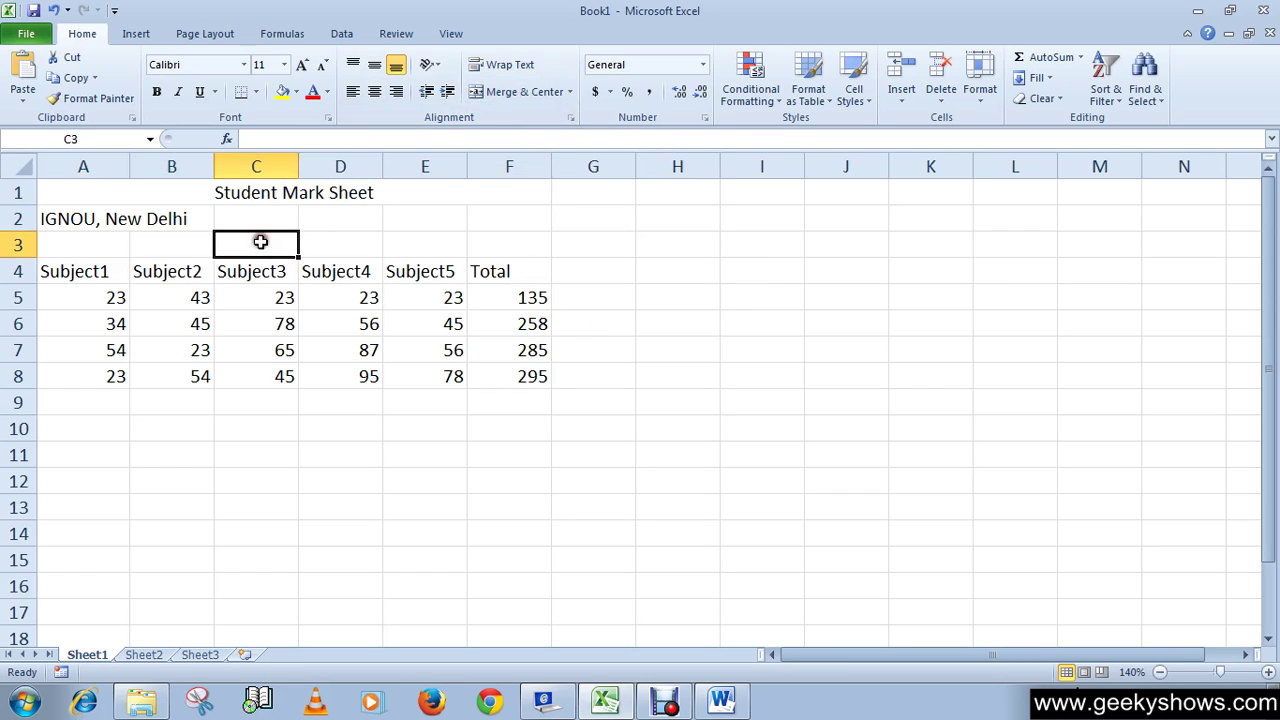
- Merge cells A2 to D2 holding "IGNOU, New Delhi" with the Merge Across option
click(53, 219)
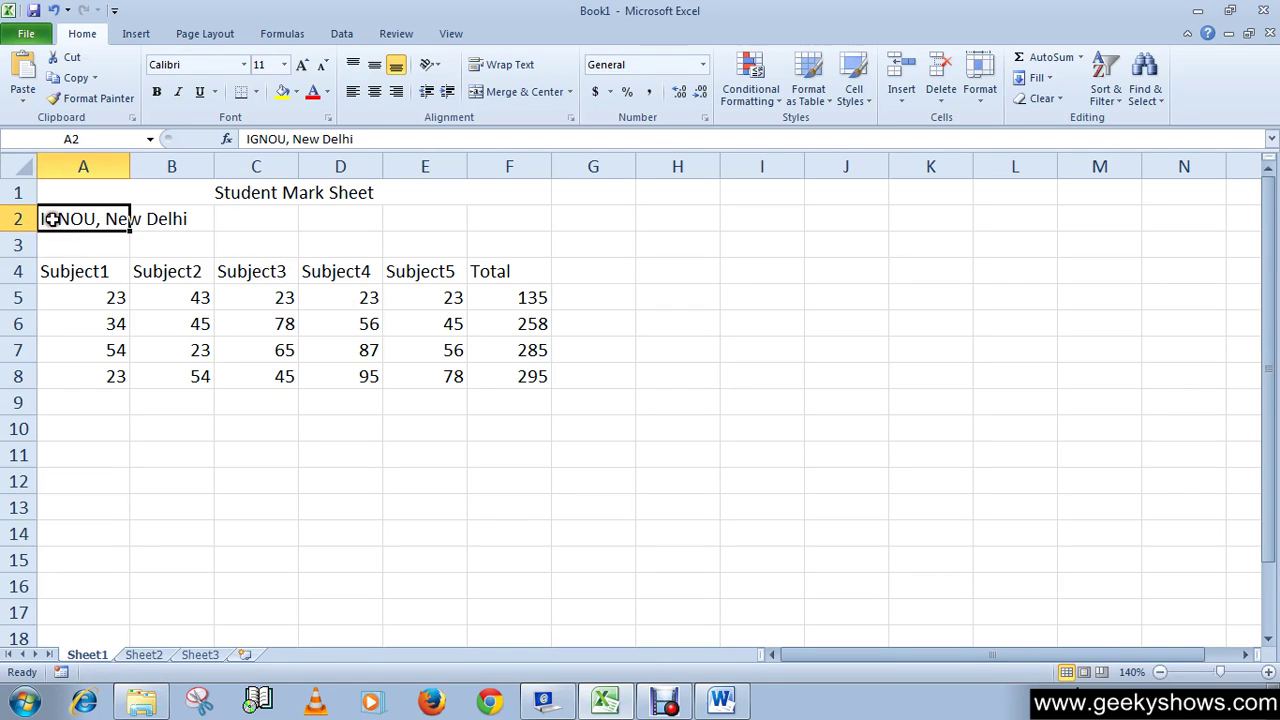
drag(60, 214, 311, 224)
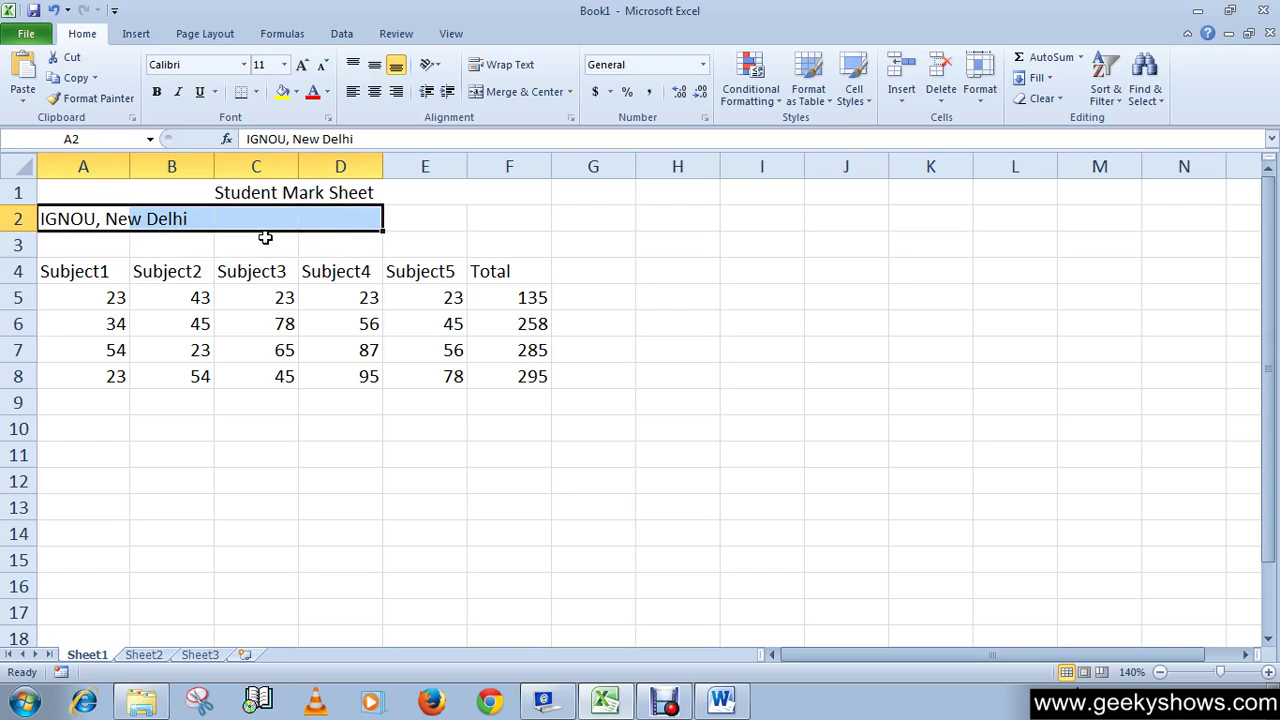
click(570, 92)
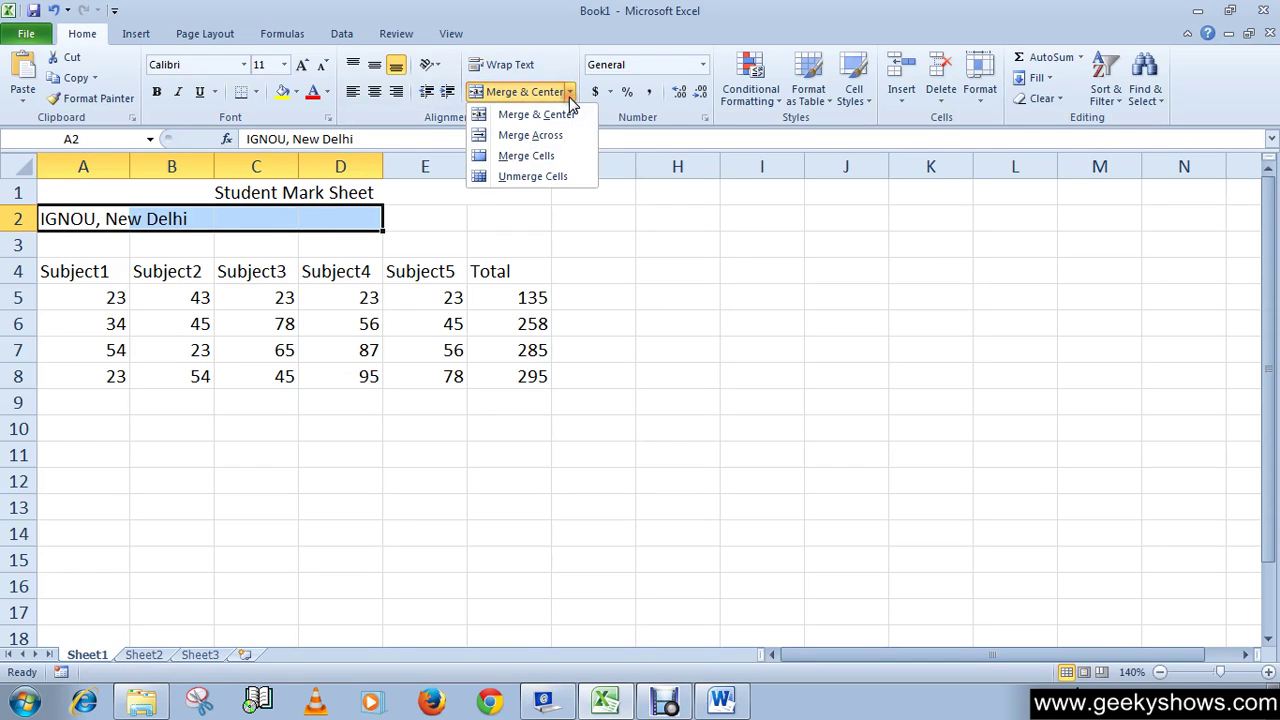
click(516, 143)
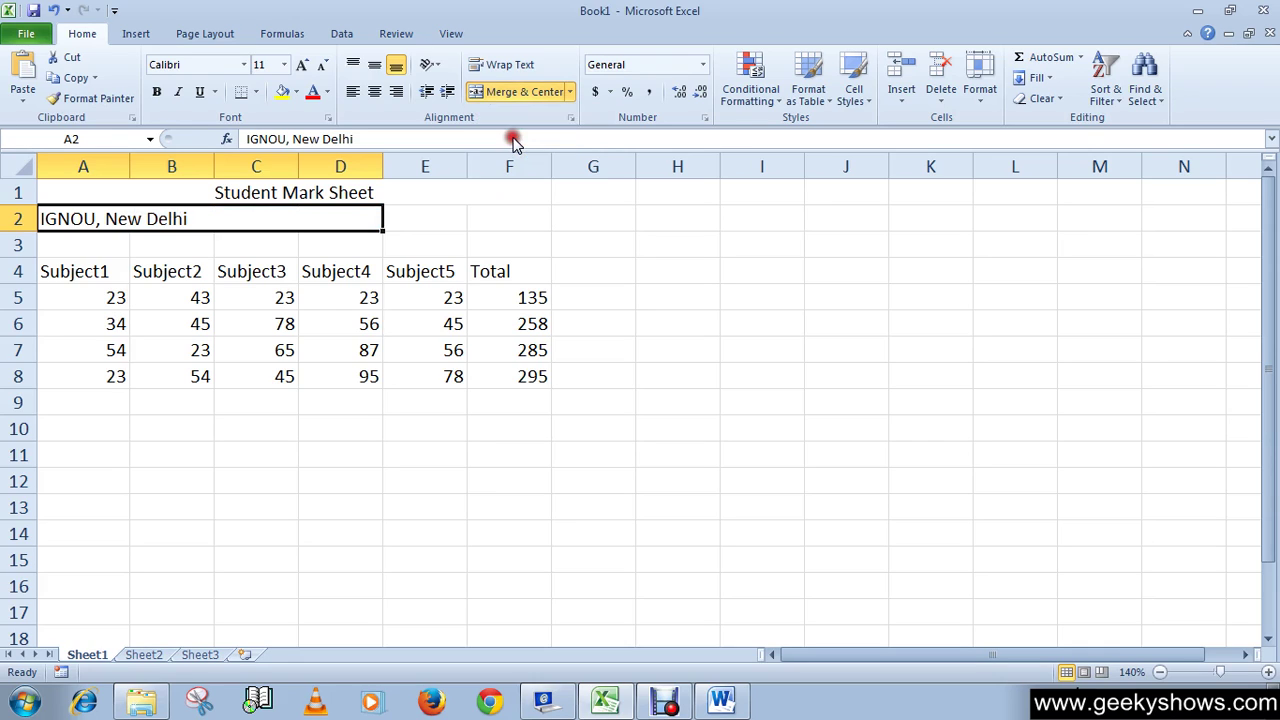
click(206, 241)
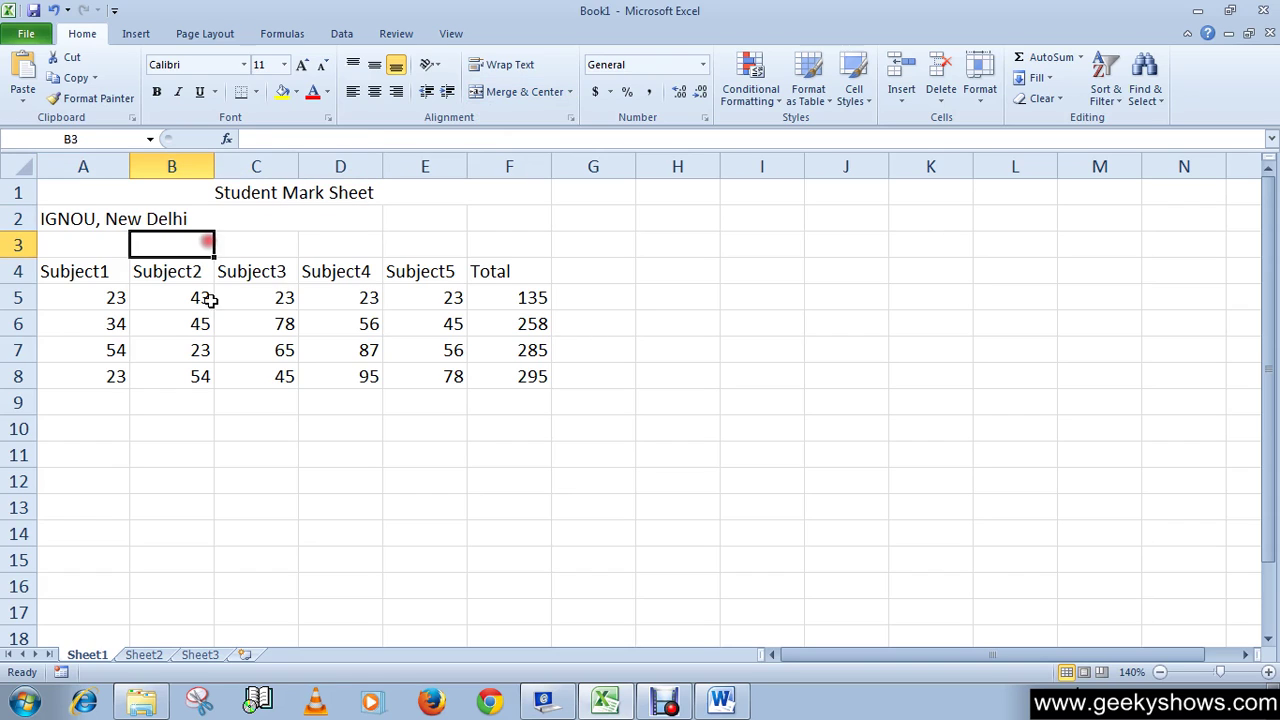
click(155, 293)
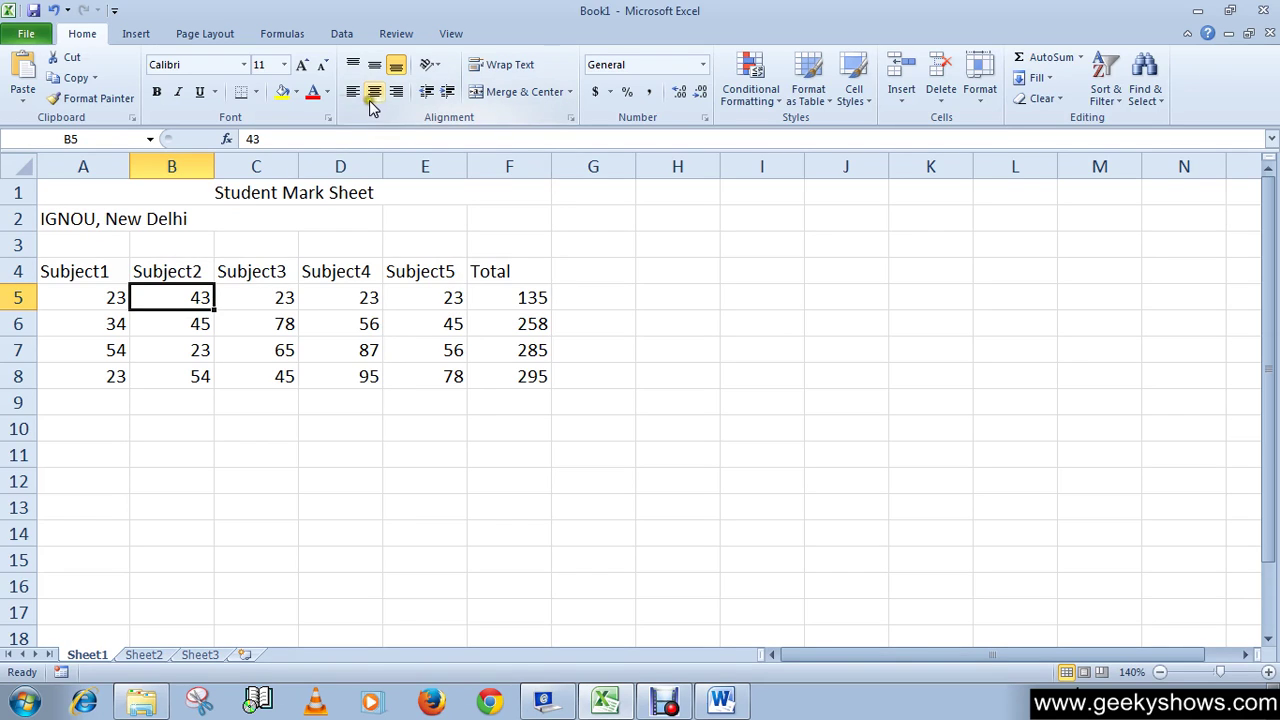
click(158, 224)
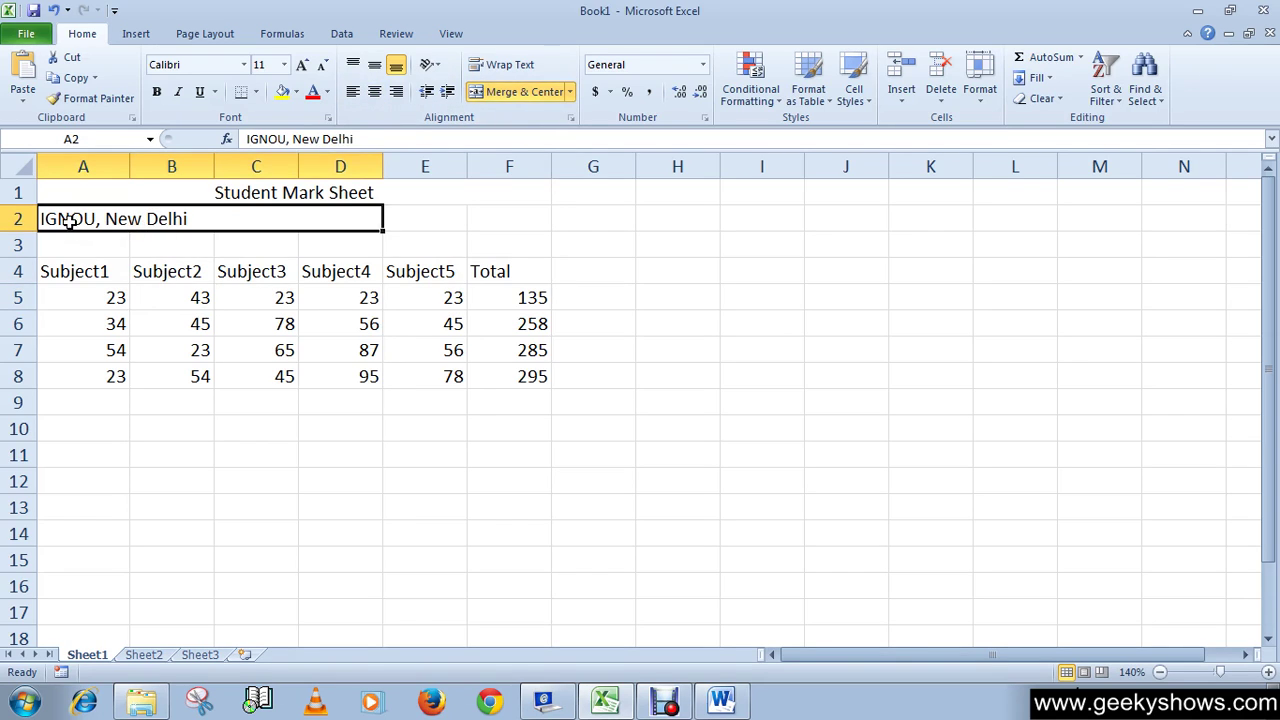
click(270, 266)
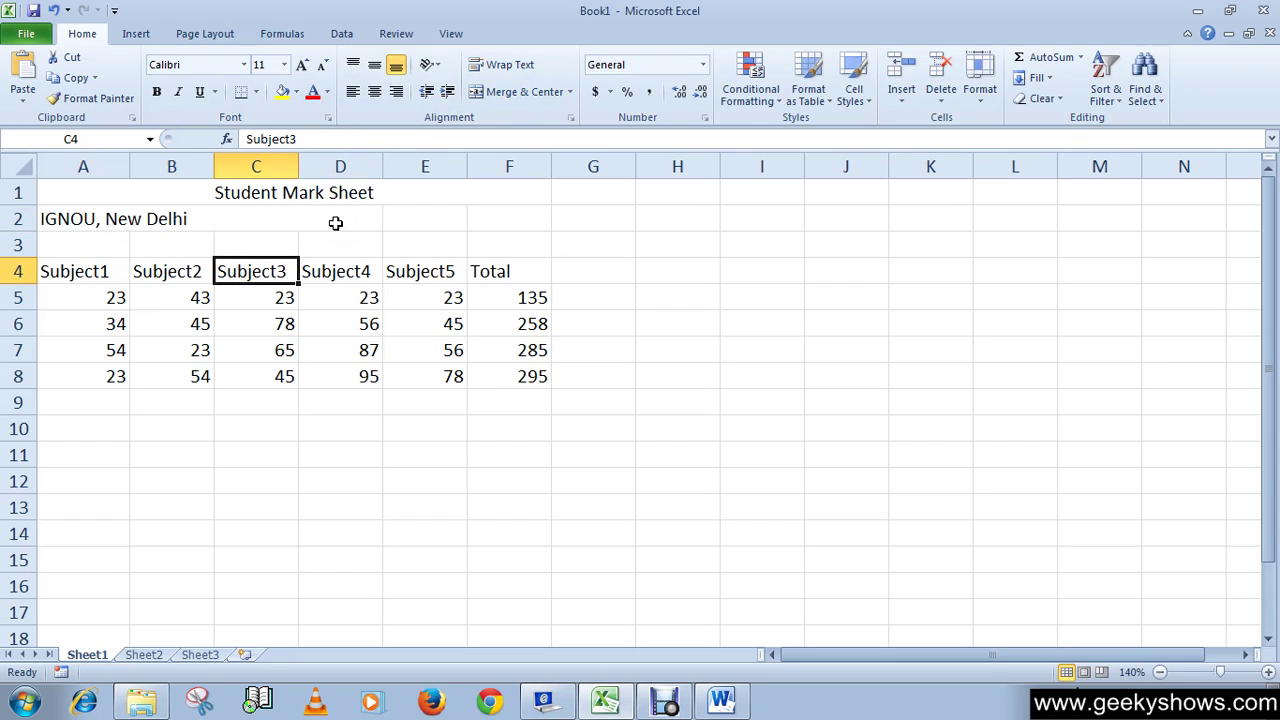
click(569, 91)
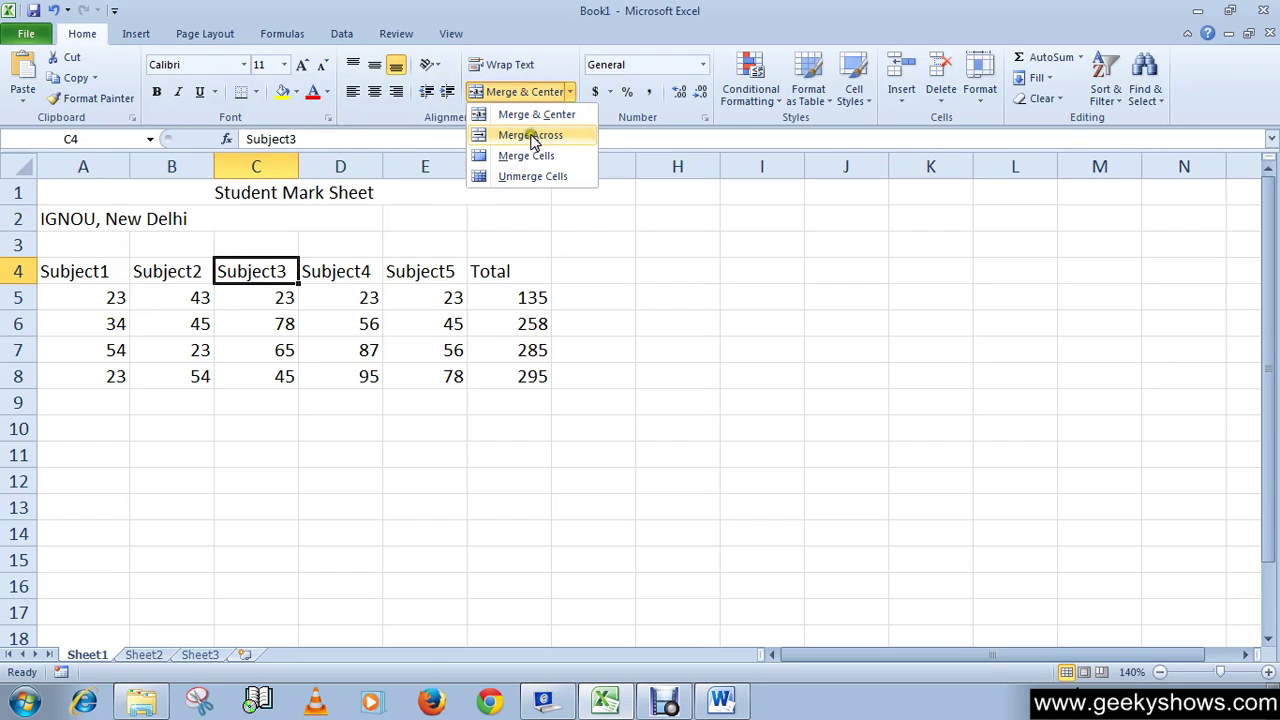
- Center the "IGNOU, New Delhi" text in its merged cell, and set it back to left alignment
click(123, 219)
click(123, 219)
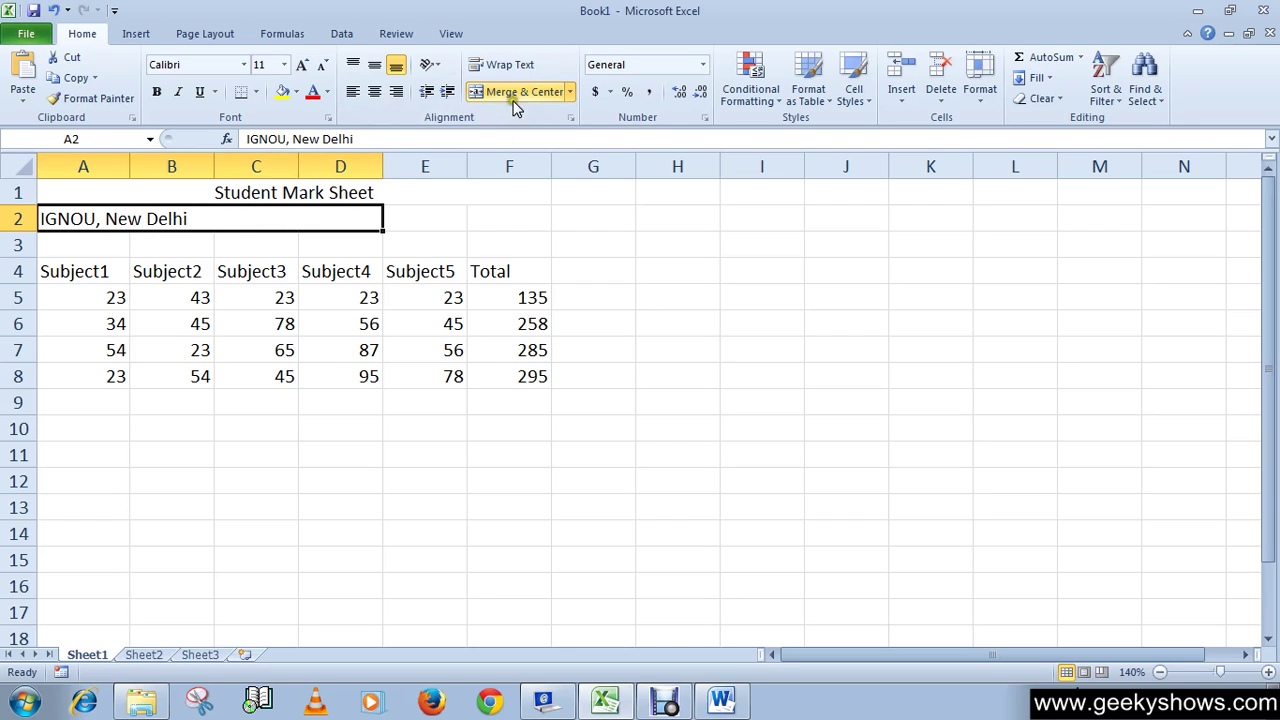
click(375, 92)
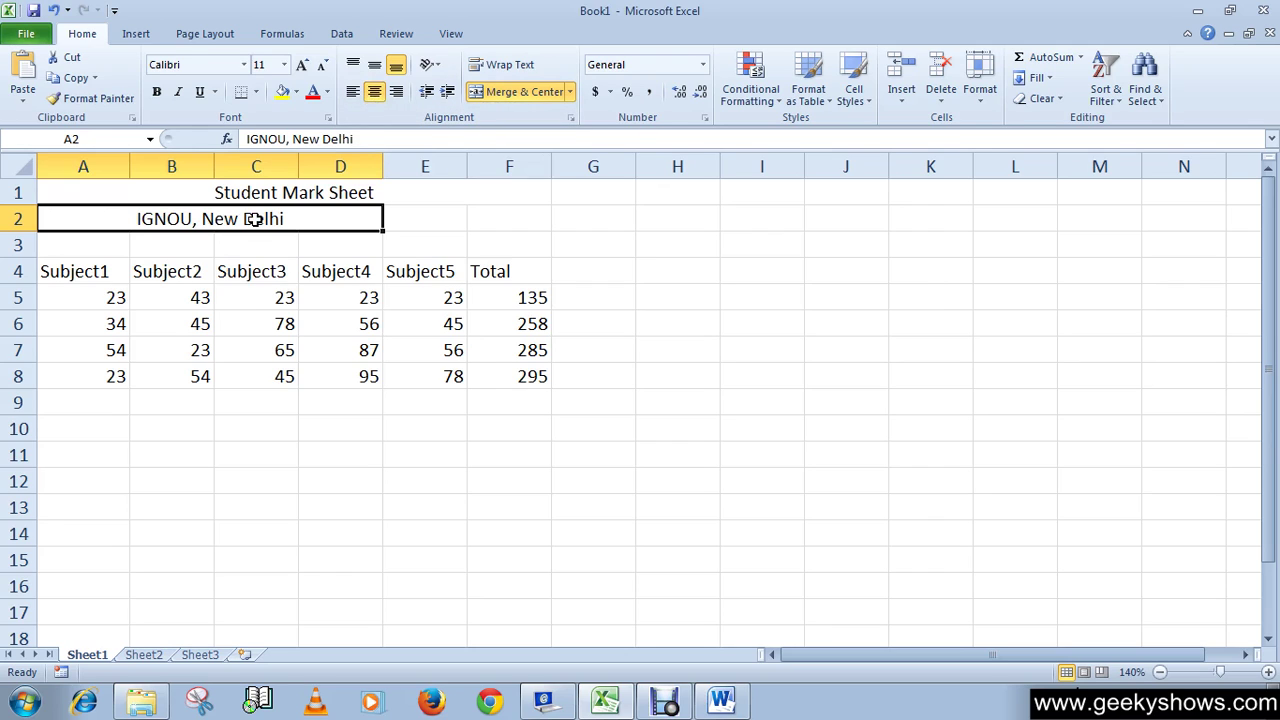
click(352, 91)
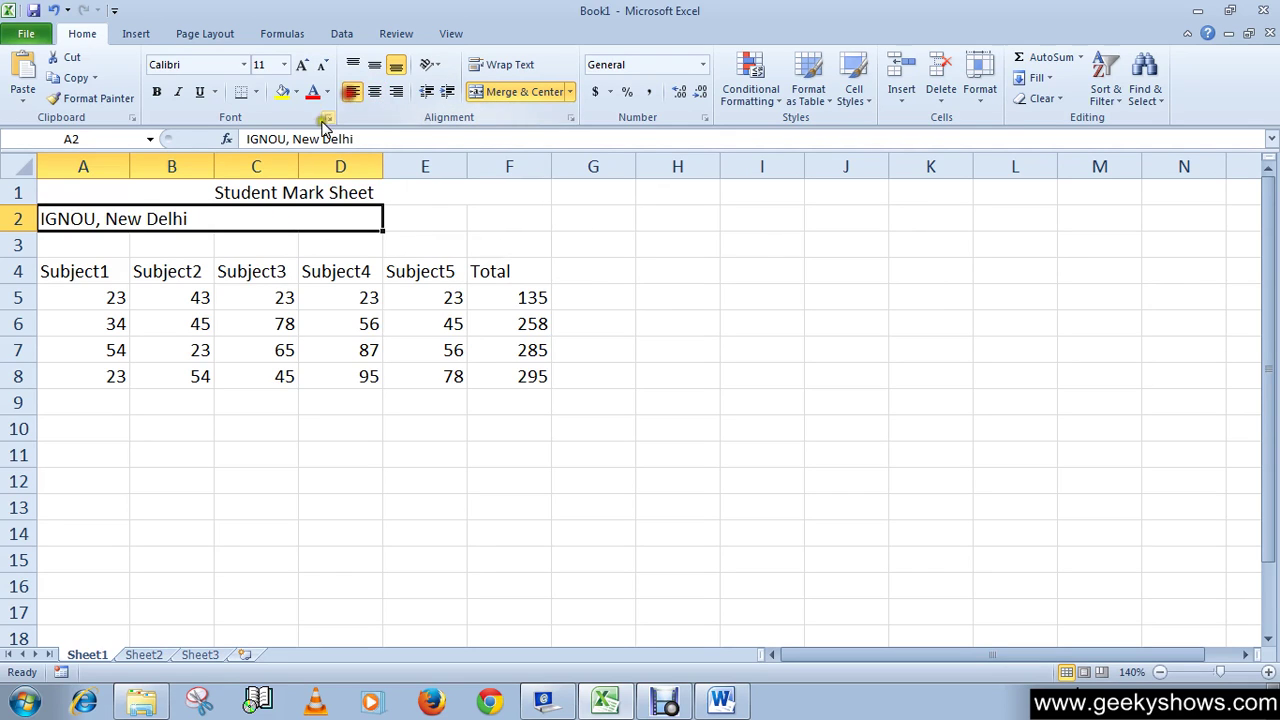
click(256, 297)
- Combine the empty block H5:J7 into one cell with the Merge Cells option
click(601, 295)
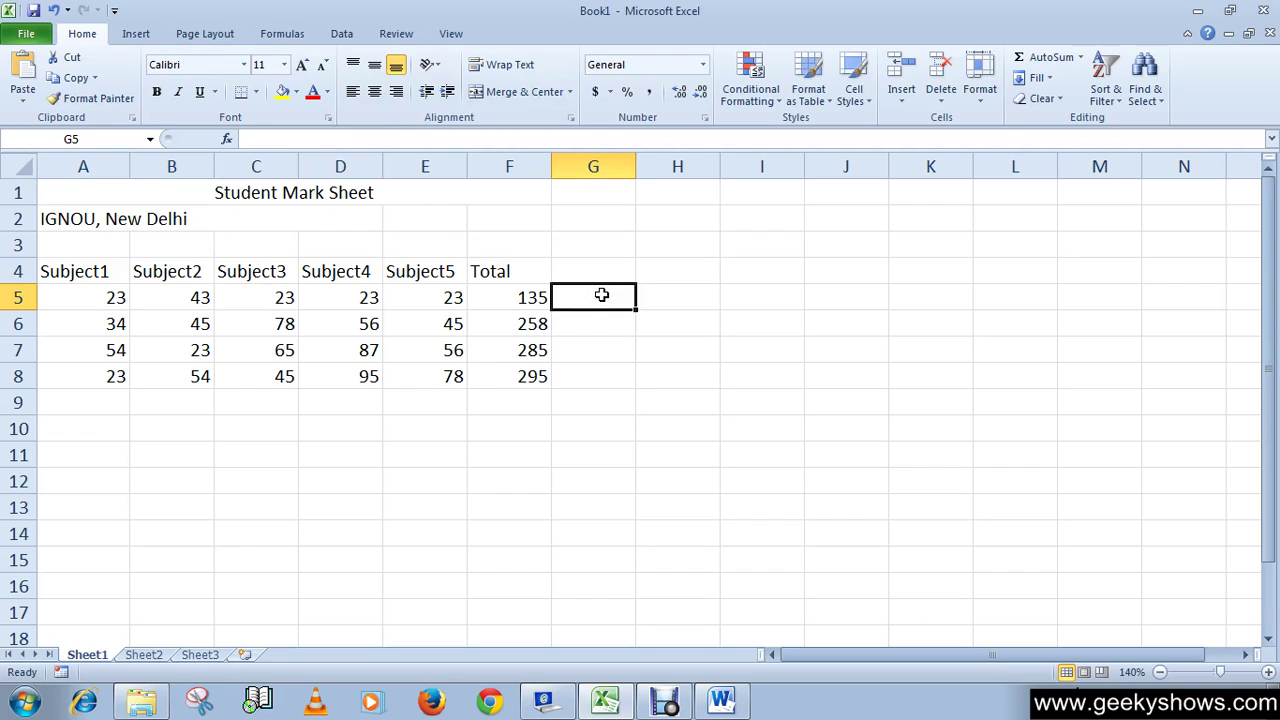
click(570, 92)
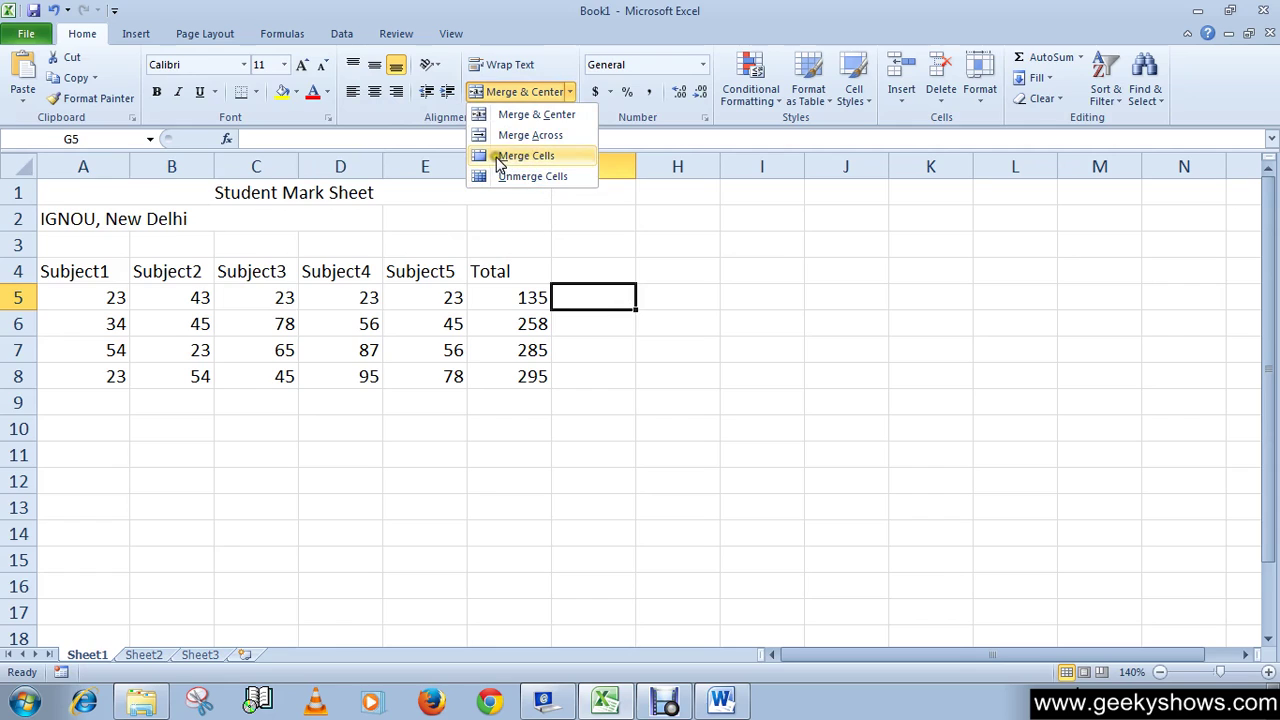
click(764, 290)
click(678, 297)
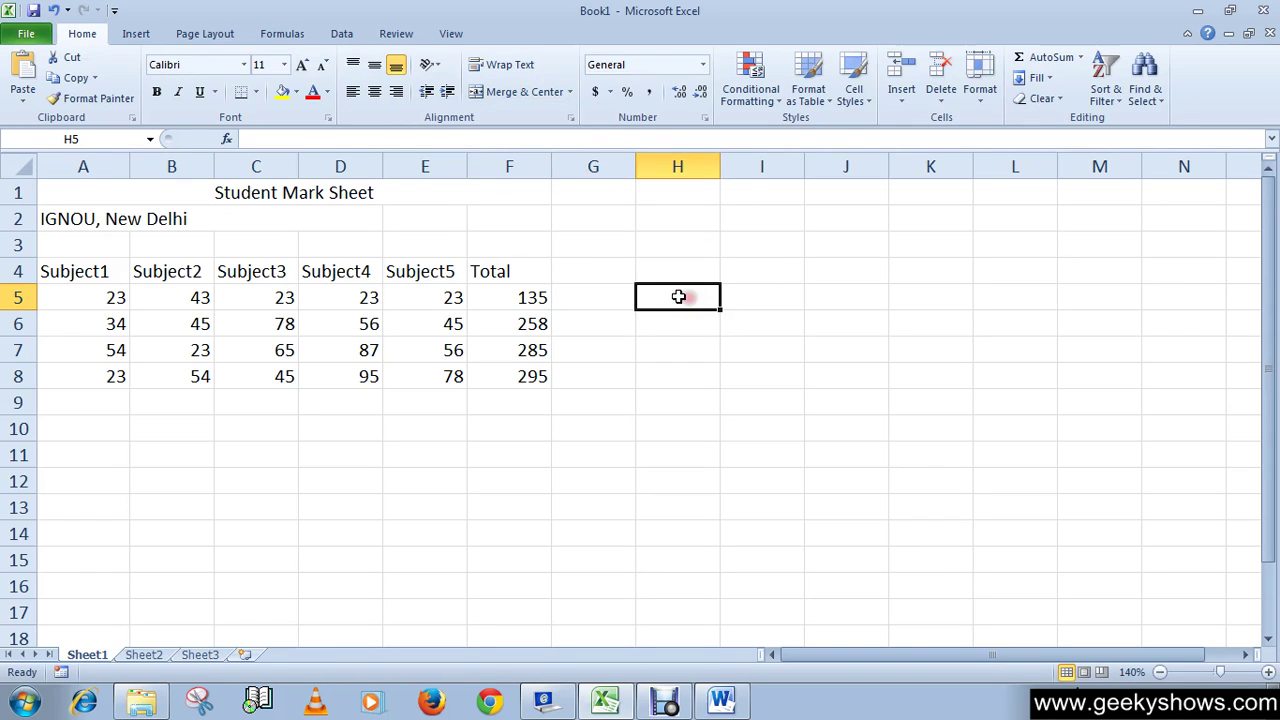
drag(678, 297, 834, 360)
click(571, 91)
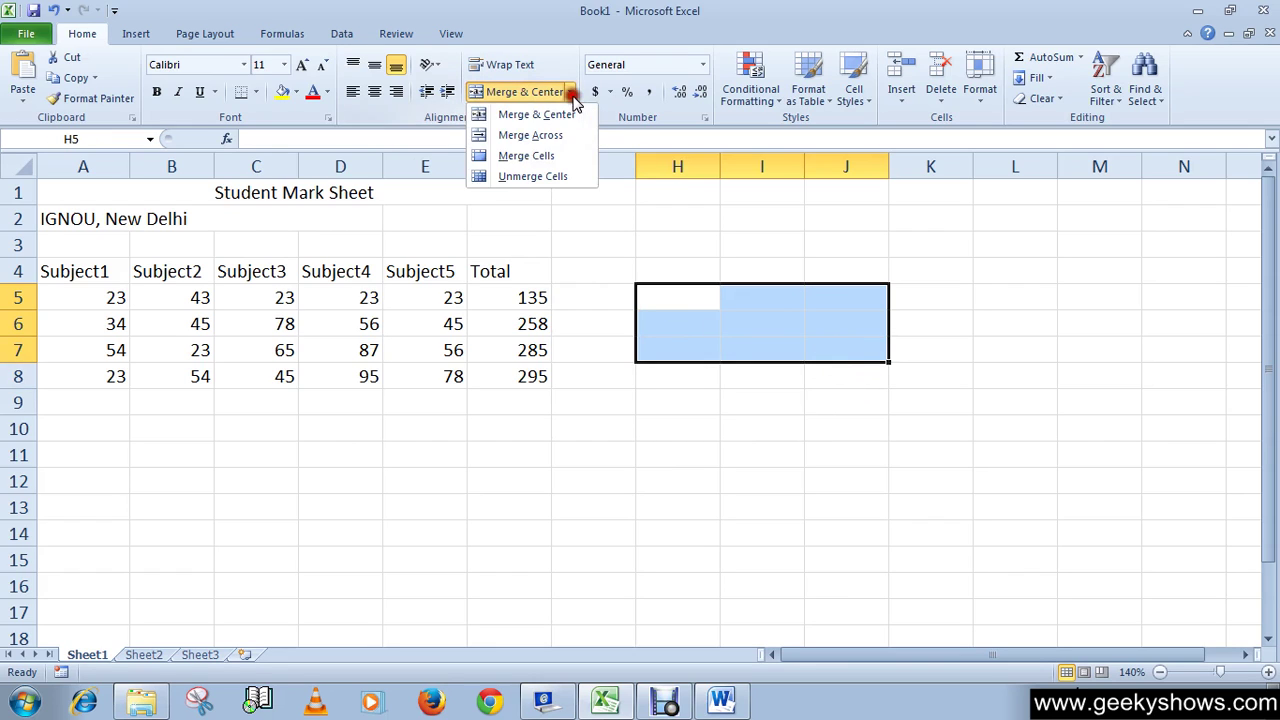
click(544, 156)
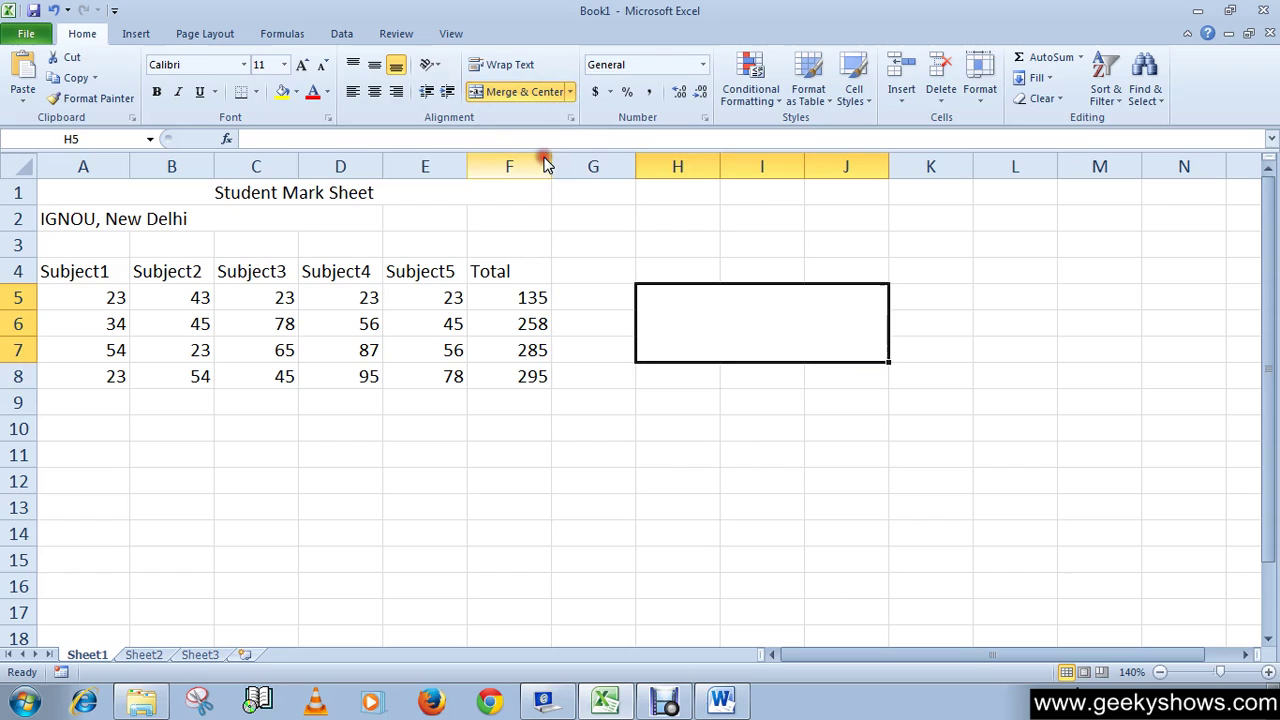
- Enter the sample text "hghghjgjh" in the merged H5:J7 cell and delete it again
double_click(663, 308)
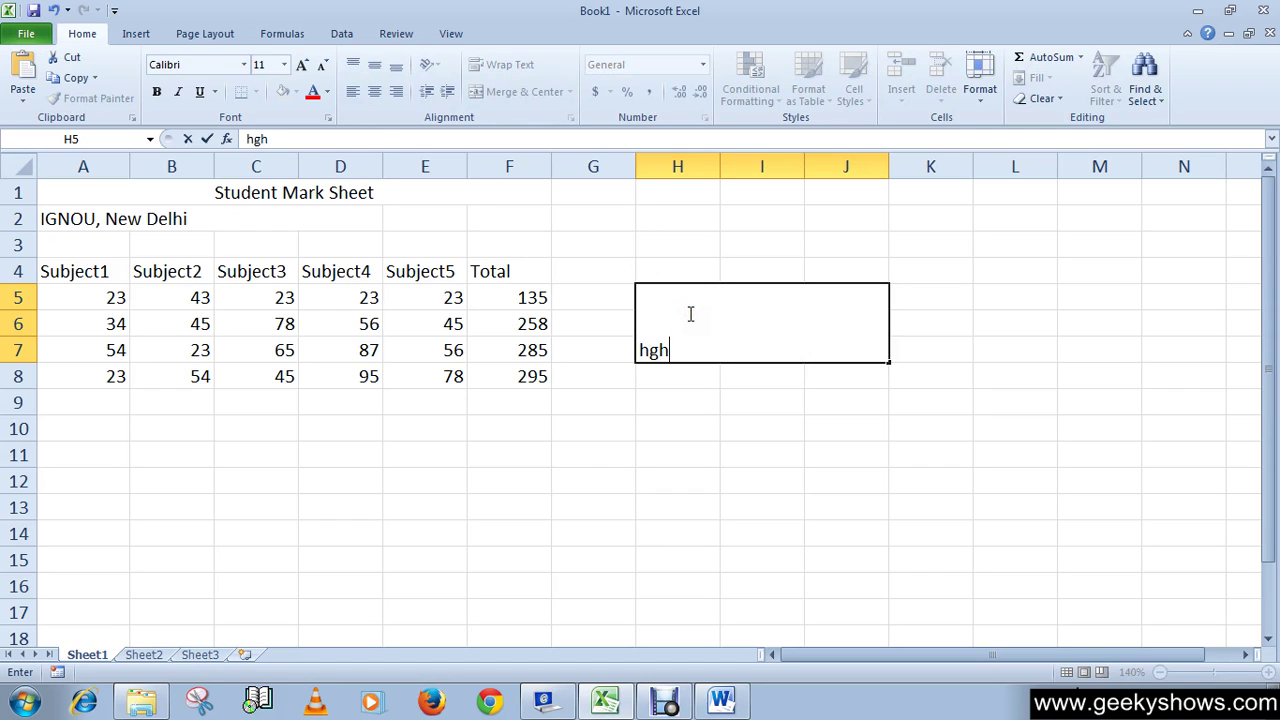
text(ghjgjh)
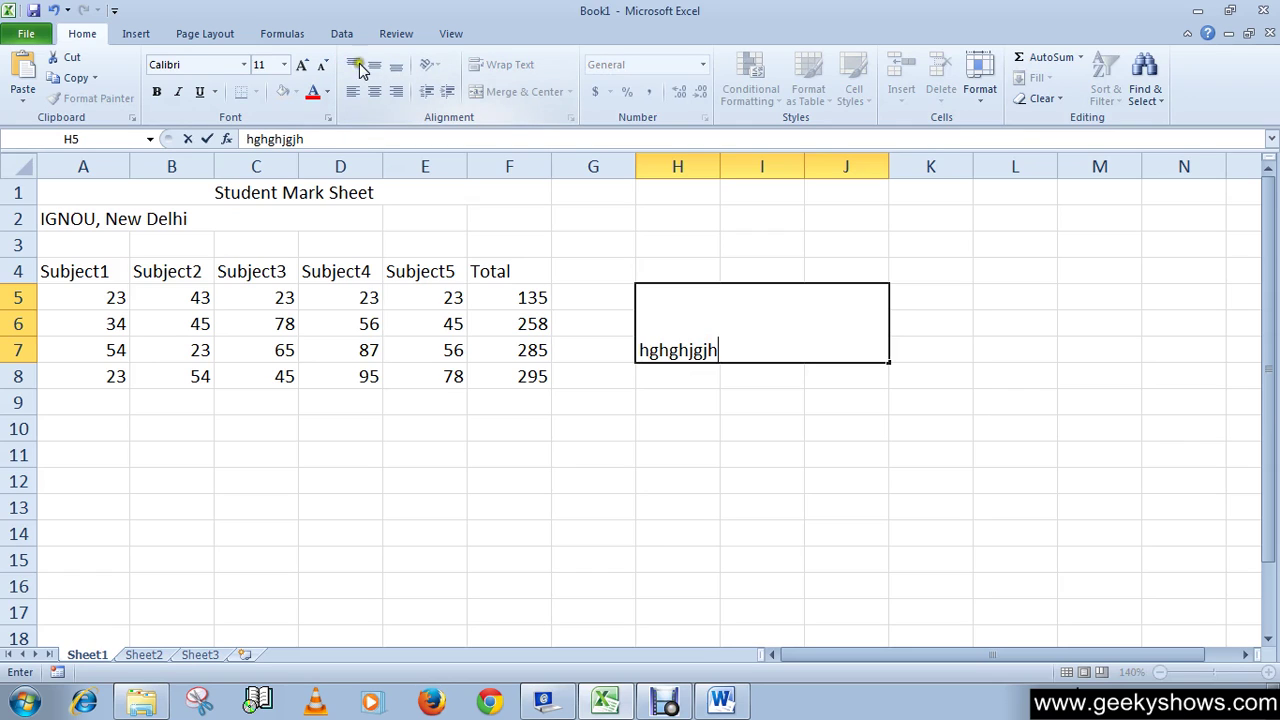
drag(749, 346, 634, 338)
key(Delete)
click(615, 400)
- Top-align the merged H5:J7 cell and enter "hghgjh gghg hghjg jgh jhg hg" with a second line "ghjghj hghjghj hg jhghj jhg"
click(697, 340)
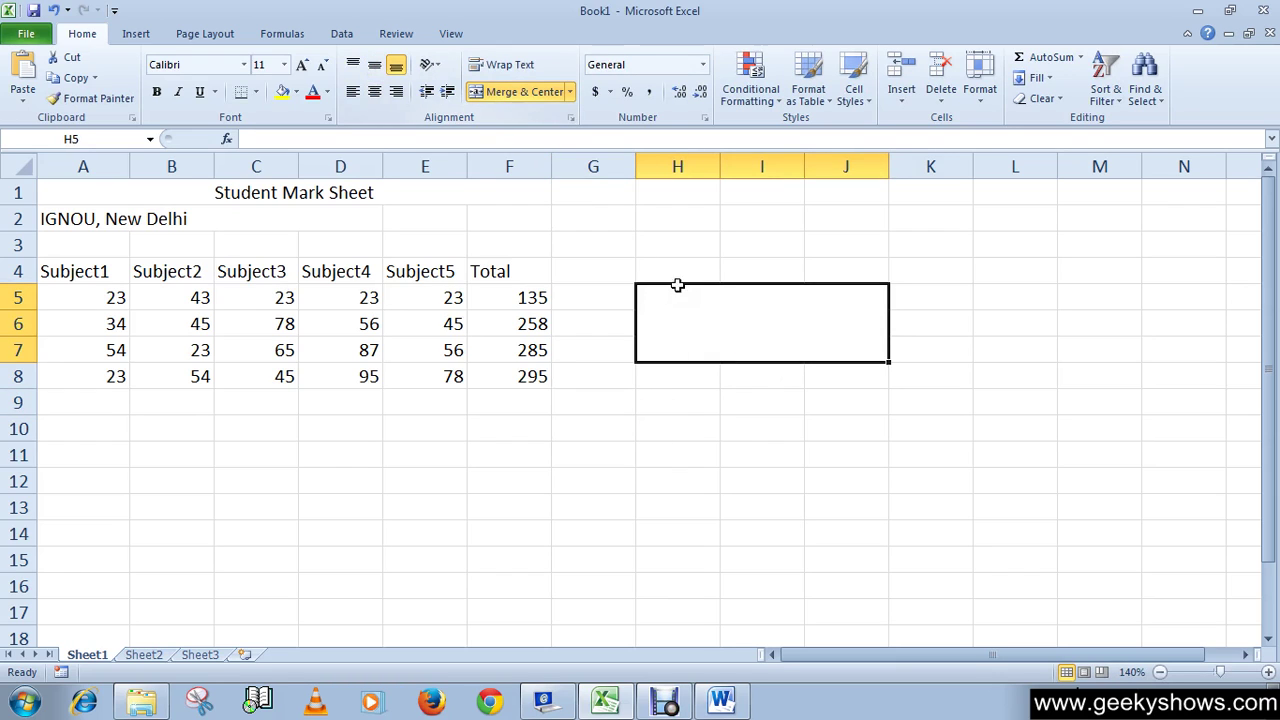
click(360, 66)
double_click(662, 312)
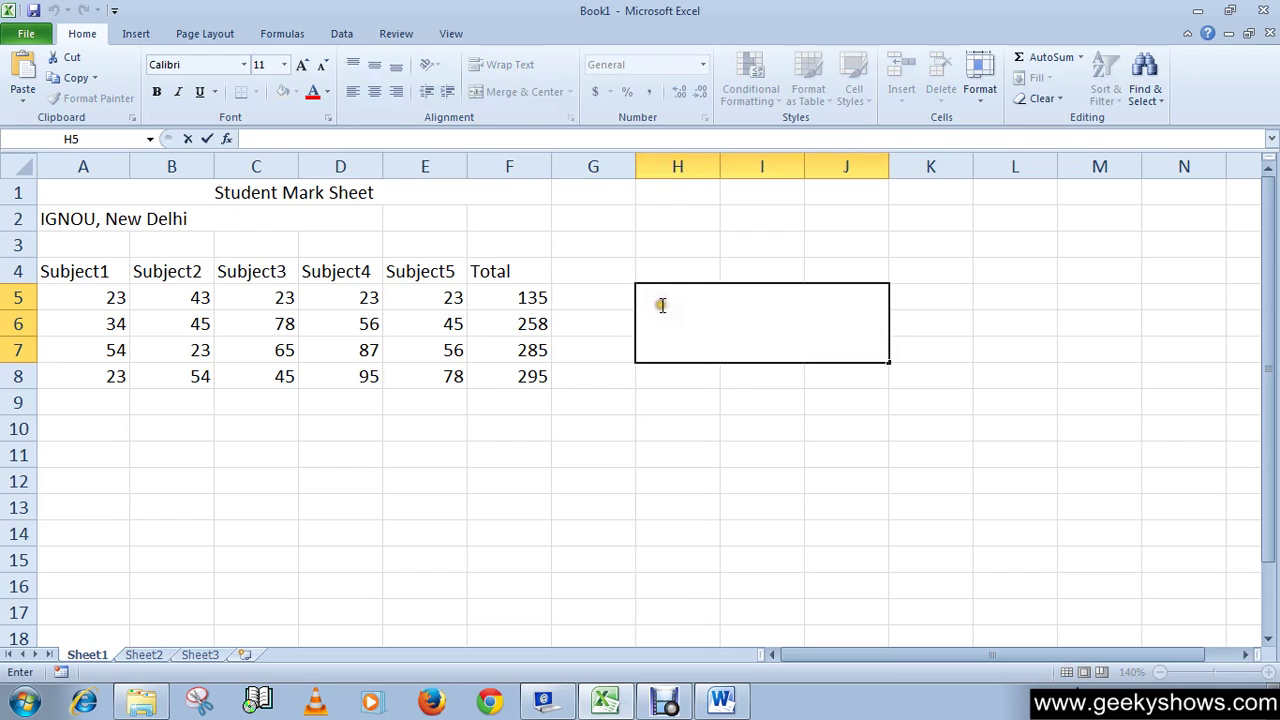
text(hghgjh gghg)
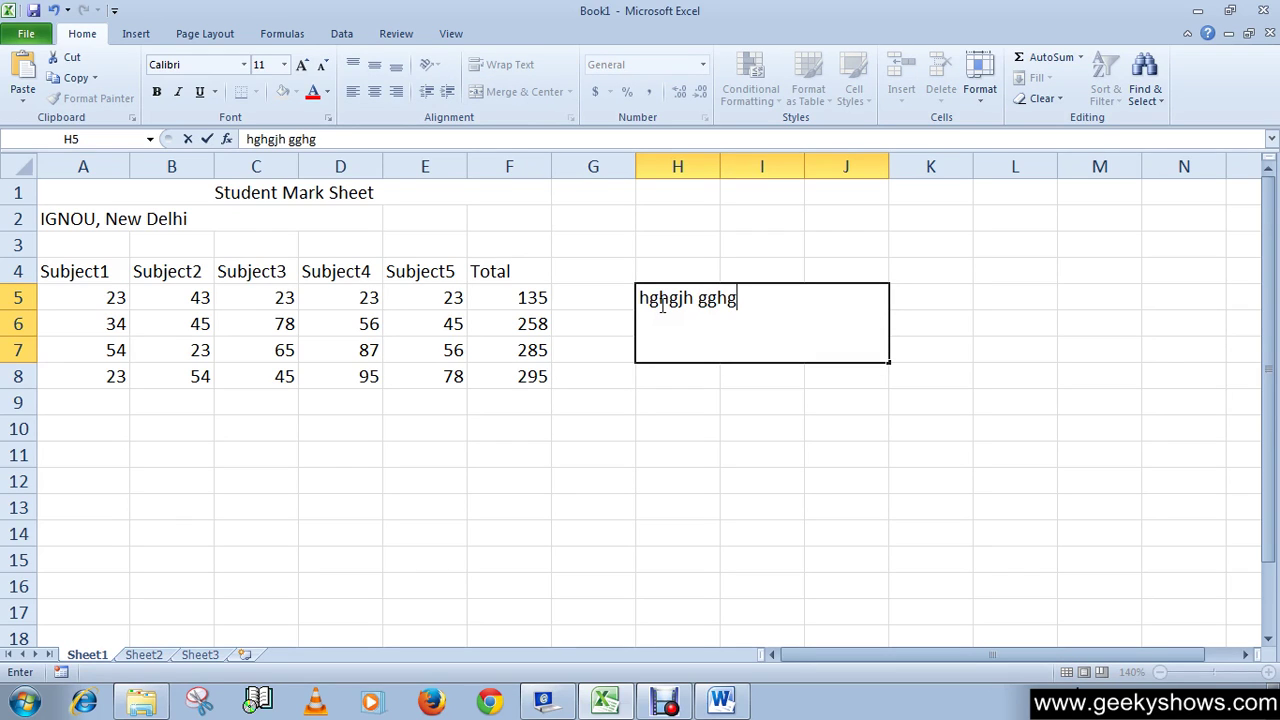
text( hghjg jgh jhg hg)
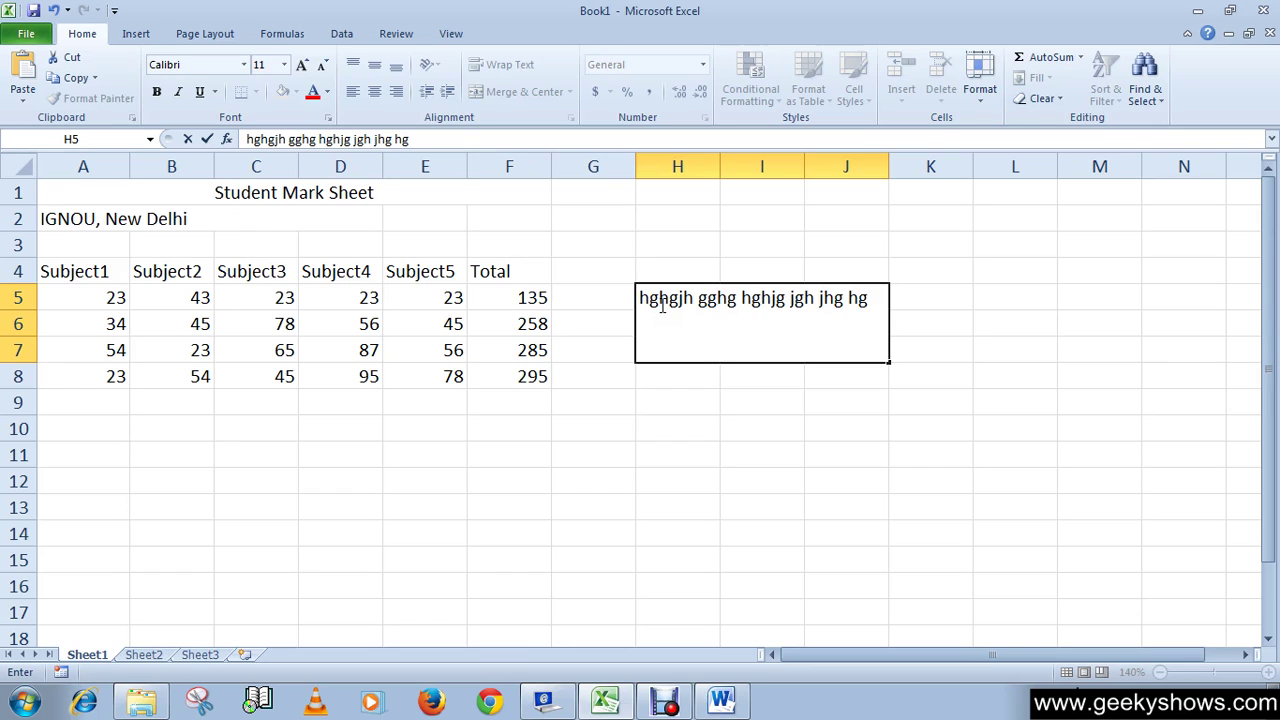
key(alt+Return)
text(ghjghj hghjghj hg jhghj jhg)
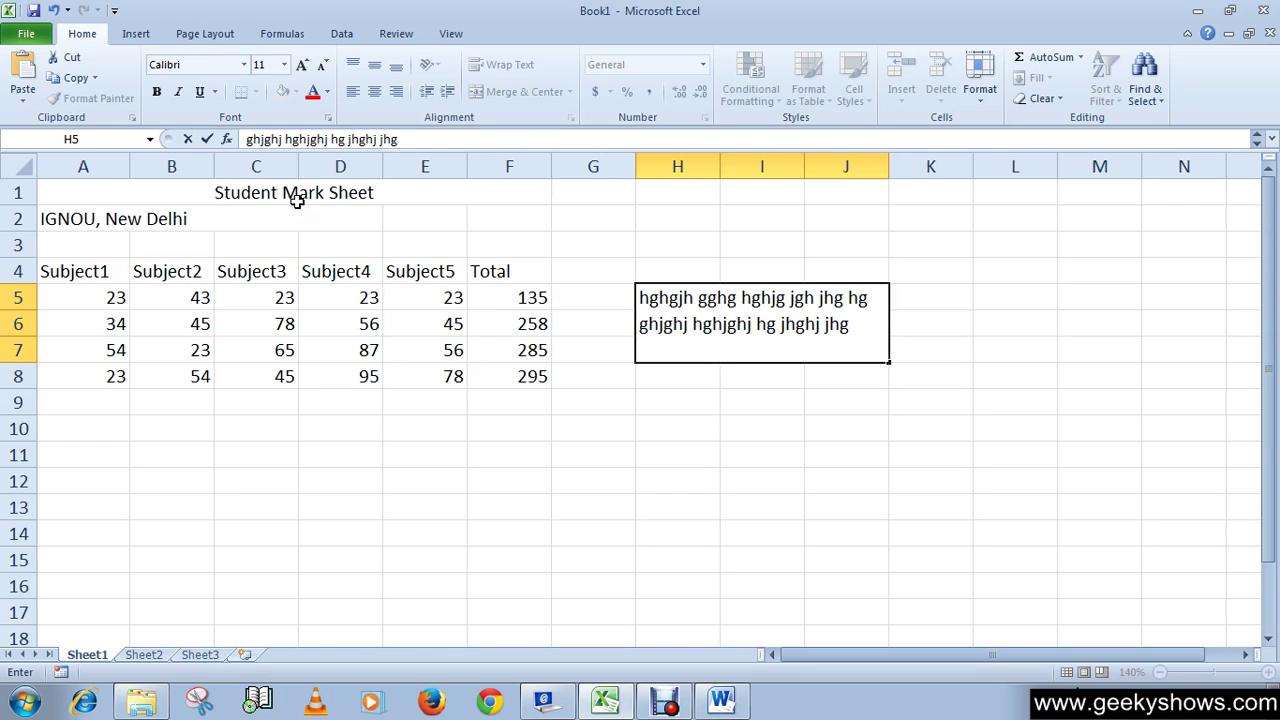
click(866, 446)
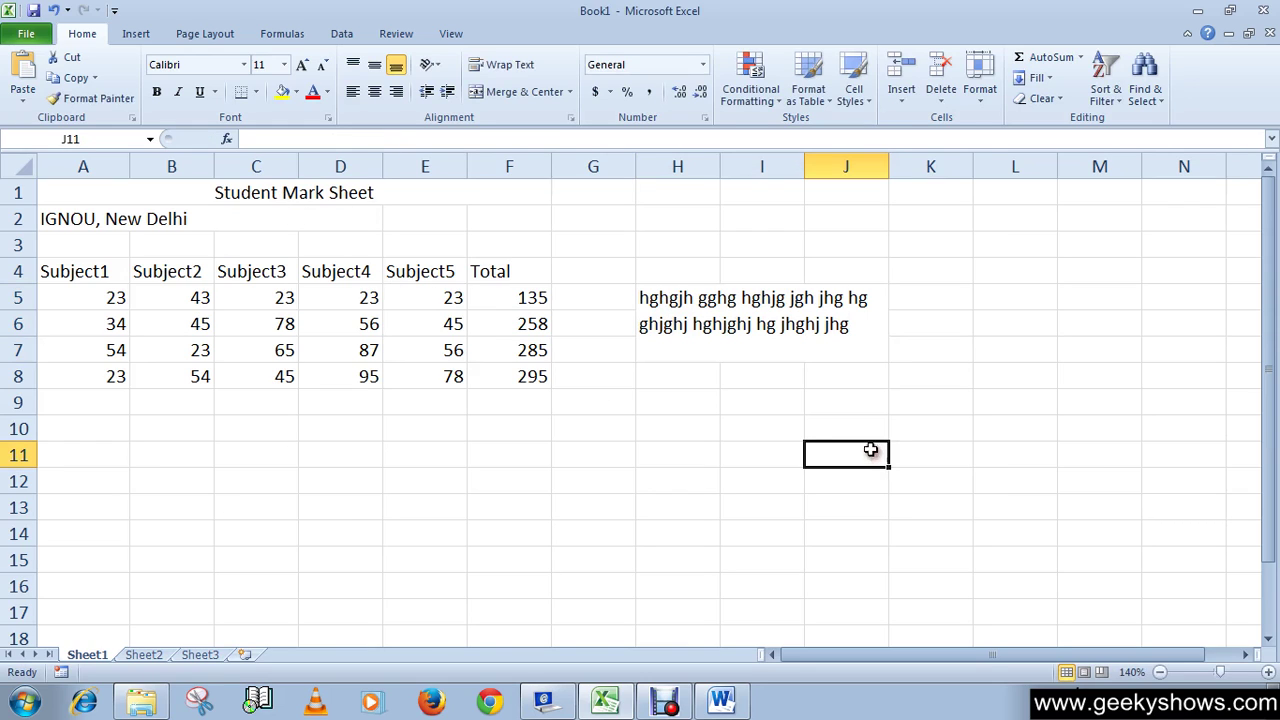
- Clear the two-line sample text from the merged H5:J7 cell
click(711, 312)
key(Delete)
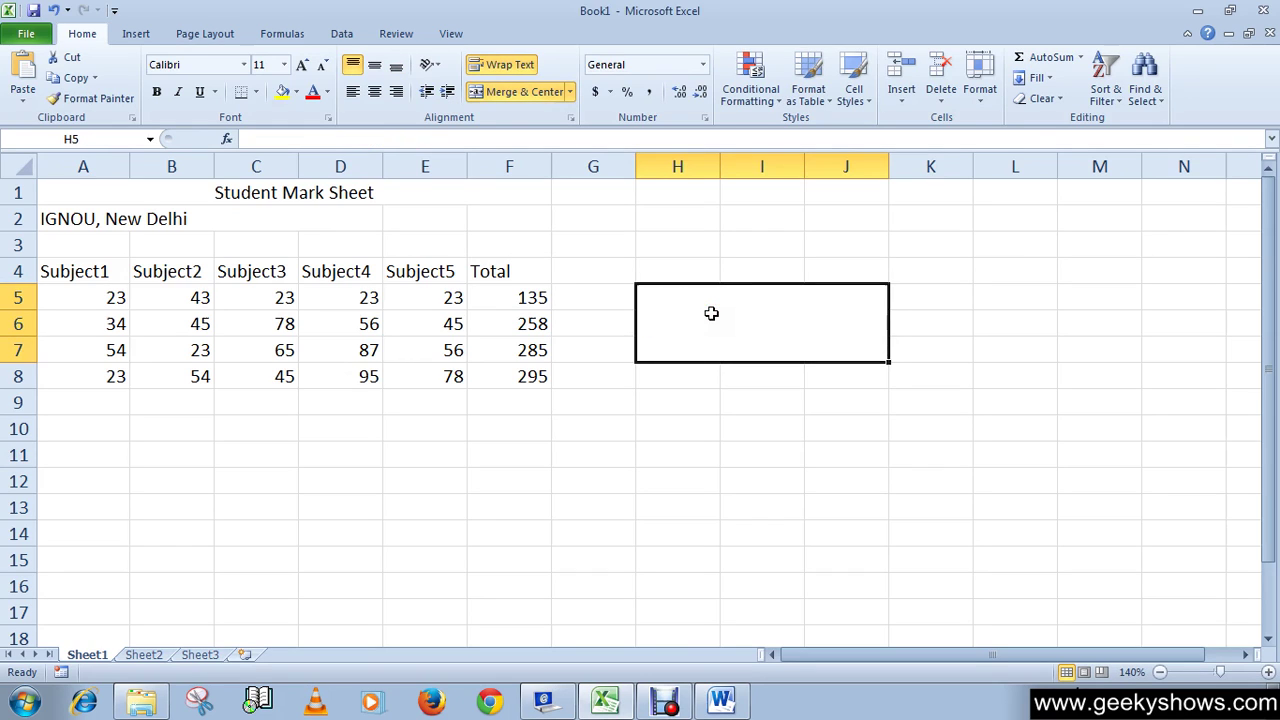
click(720, 454)
- Unmerge the H5:J7 block and check that its cells can be selected individually
click(764, 331)
click(570, 92)
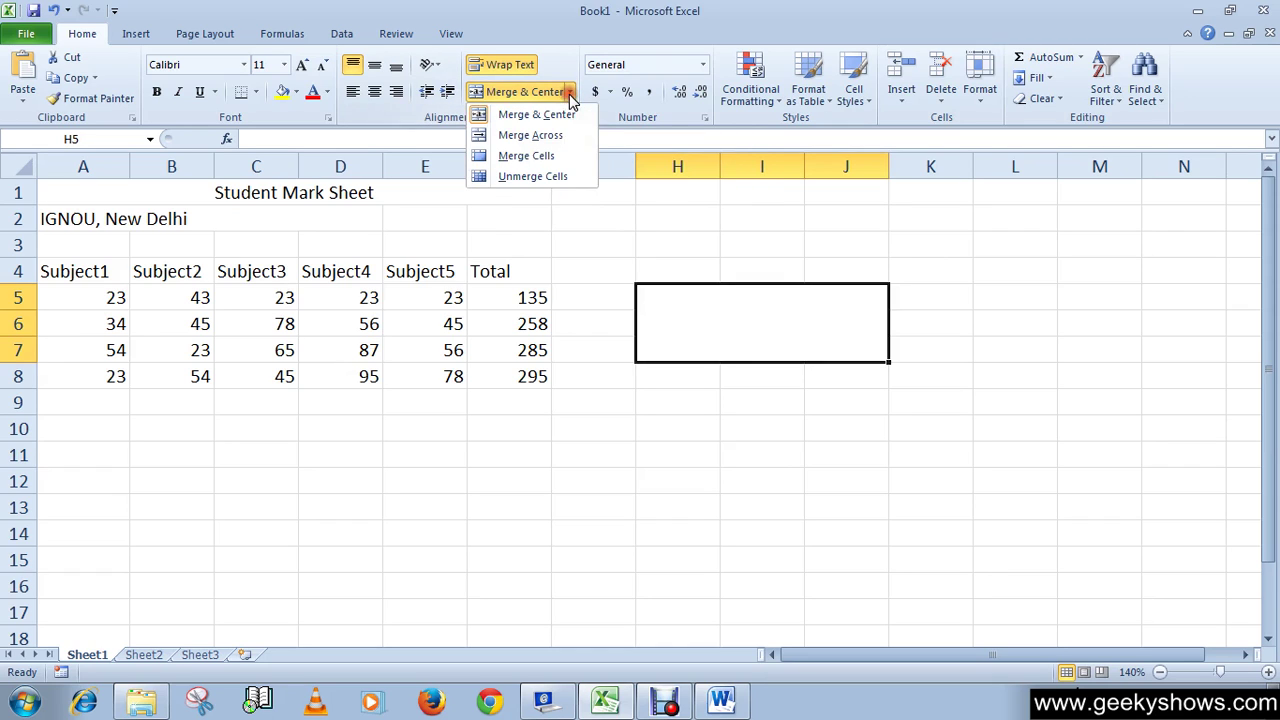
click(550, 178)
click(657, 457)
click(679, 330)
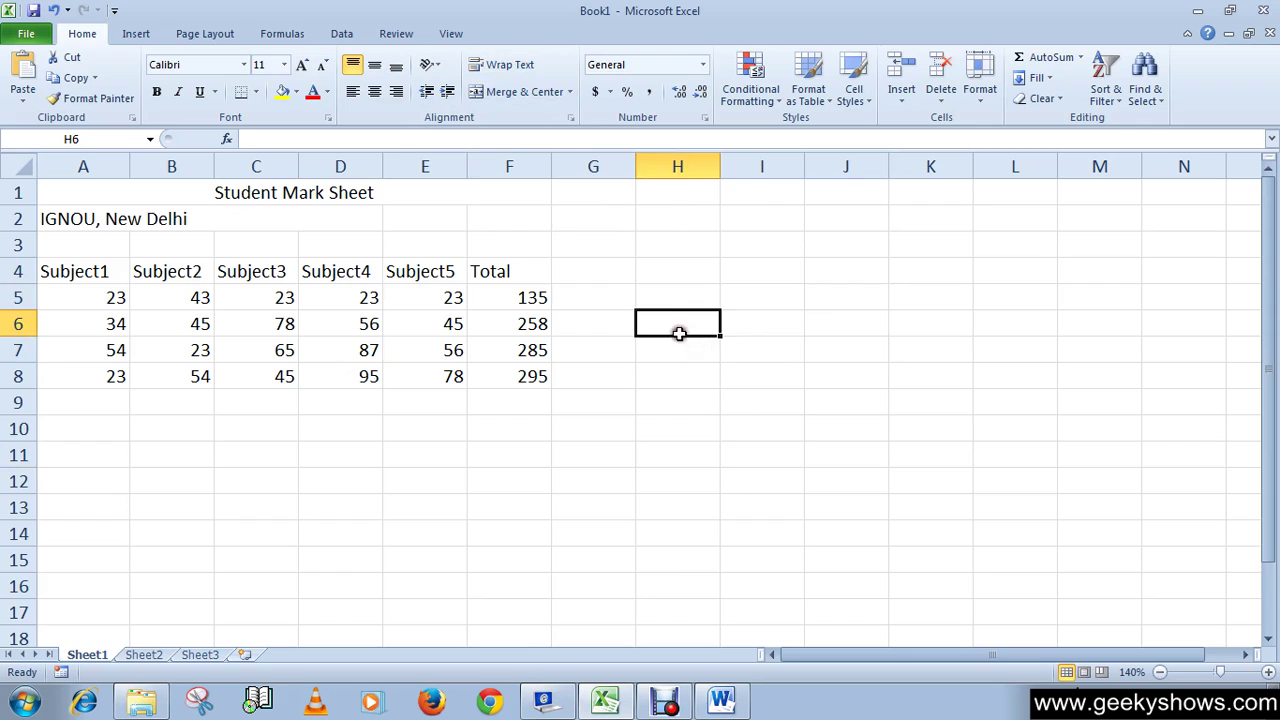
click(671, 354)
click(763, 303)
click(764, 366)
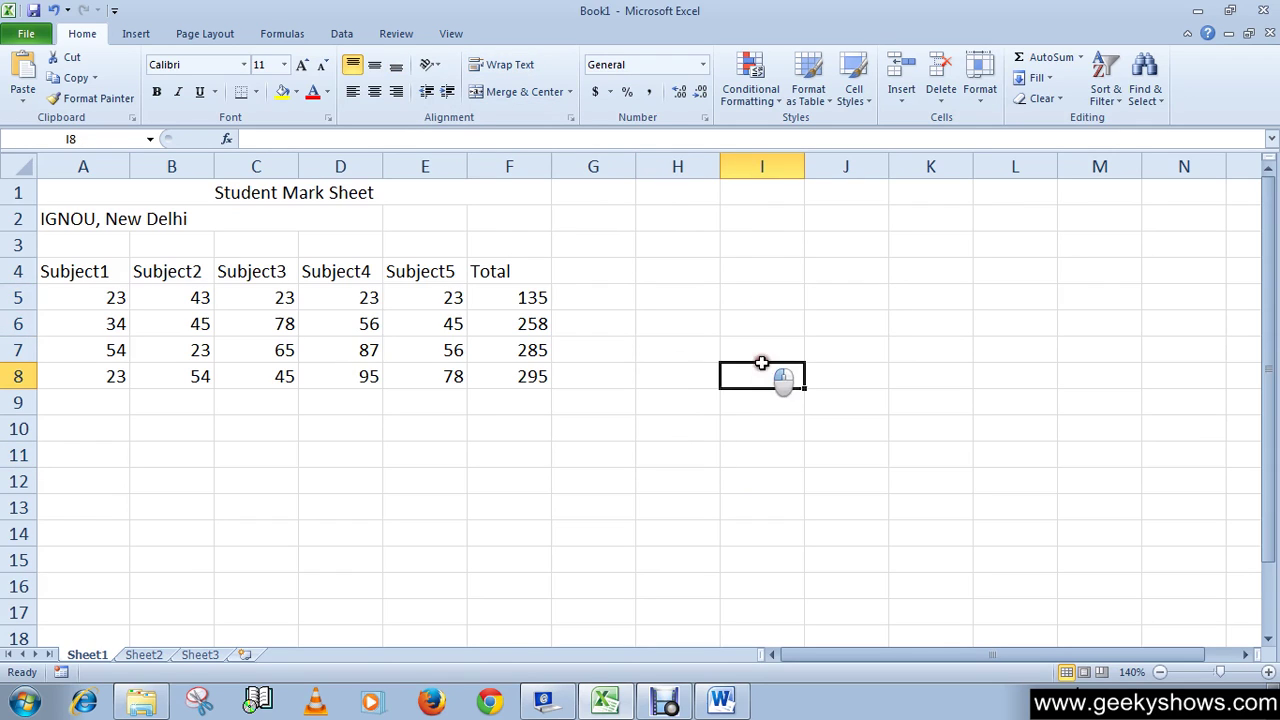
- Check the unmerged H5:J7 area by selecting single cells in and just below it
click(832, 320)
click(835, 356)
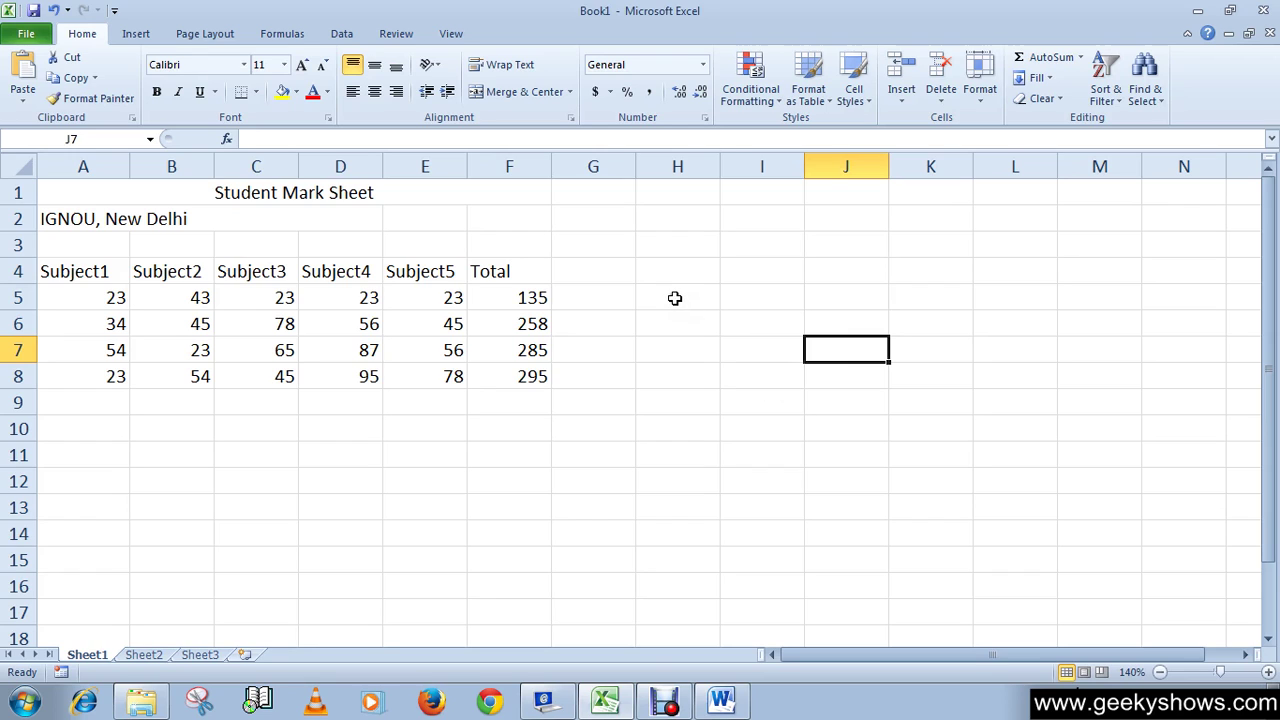
drag(675, 298, 680, 329)
click(669, 380)
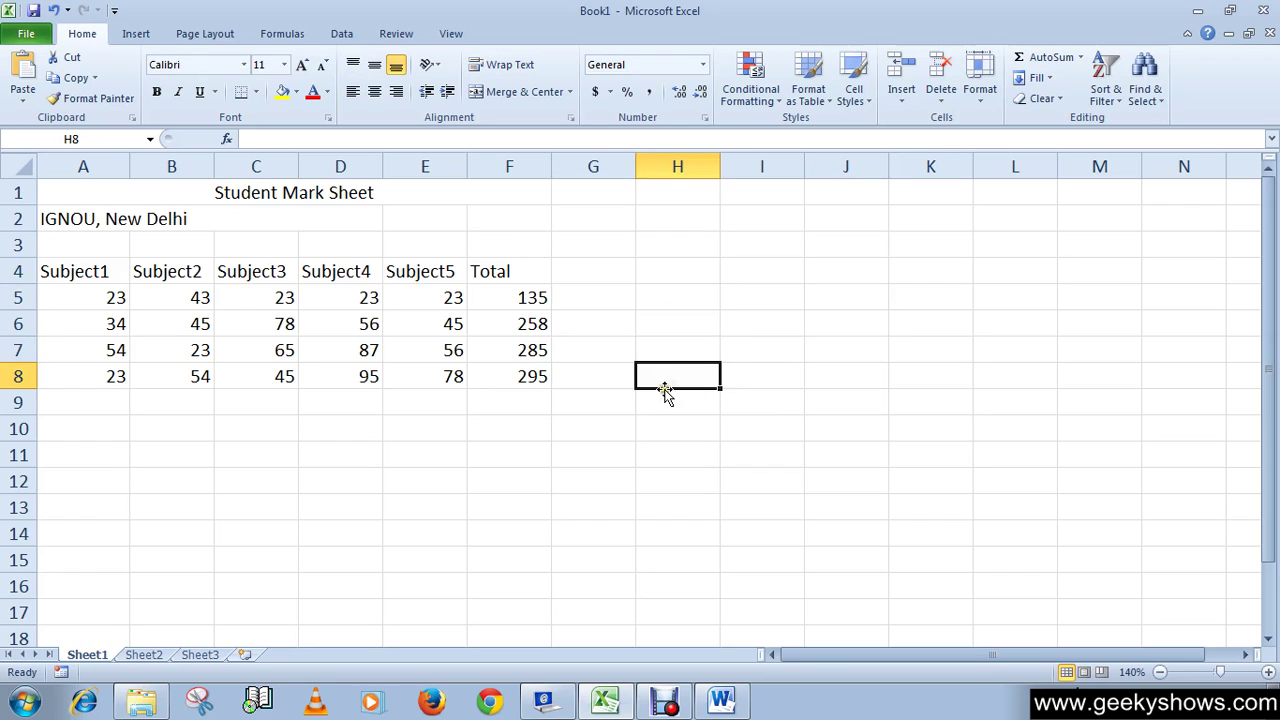
click(659, 303)
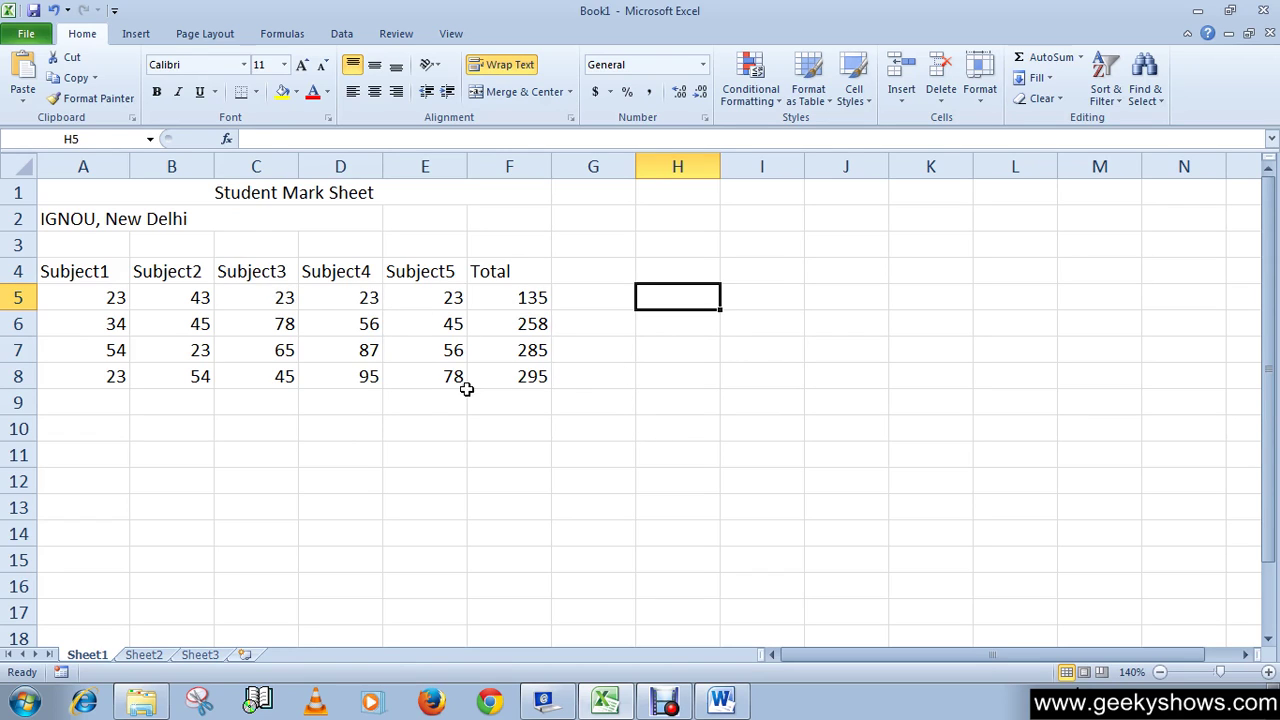
drag(286, 300, 503, 372)
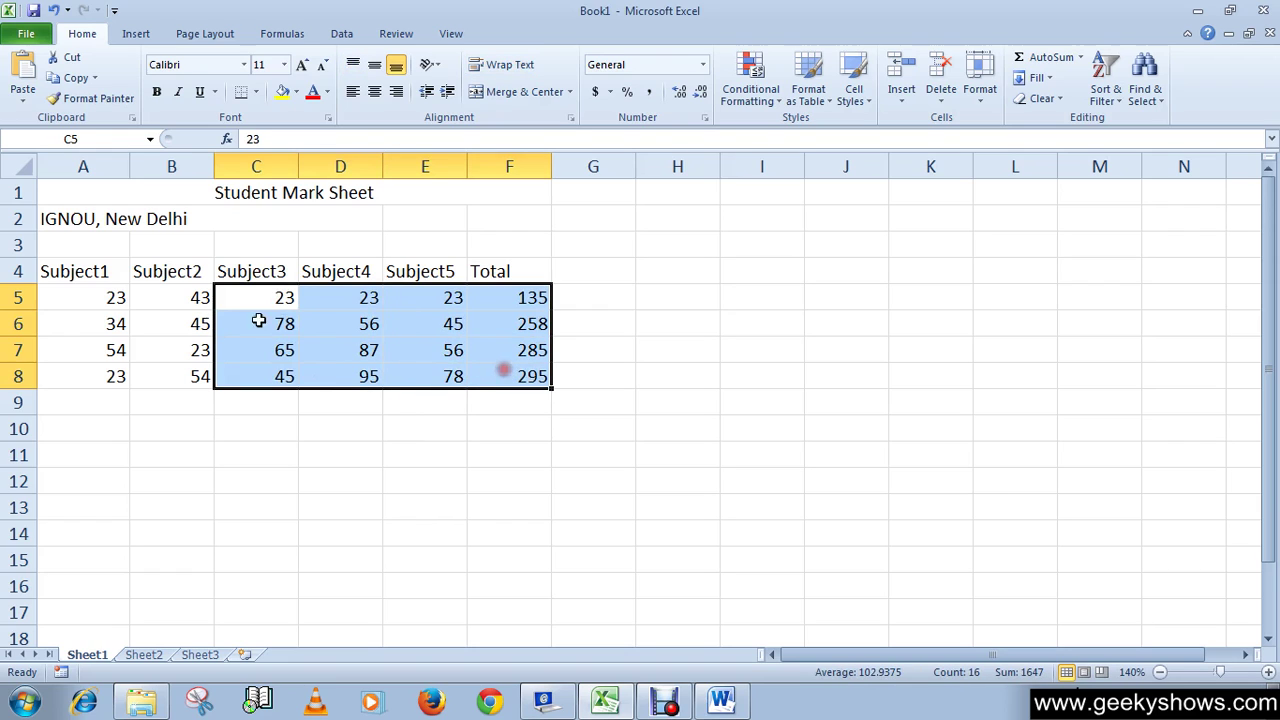
click(571, 92)
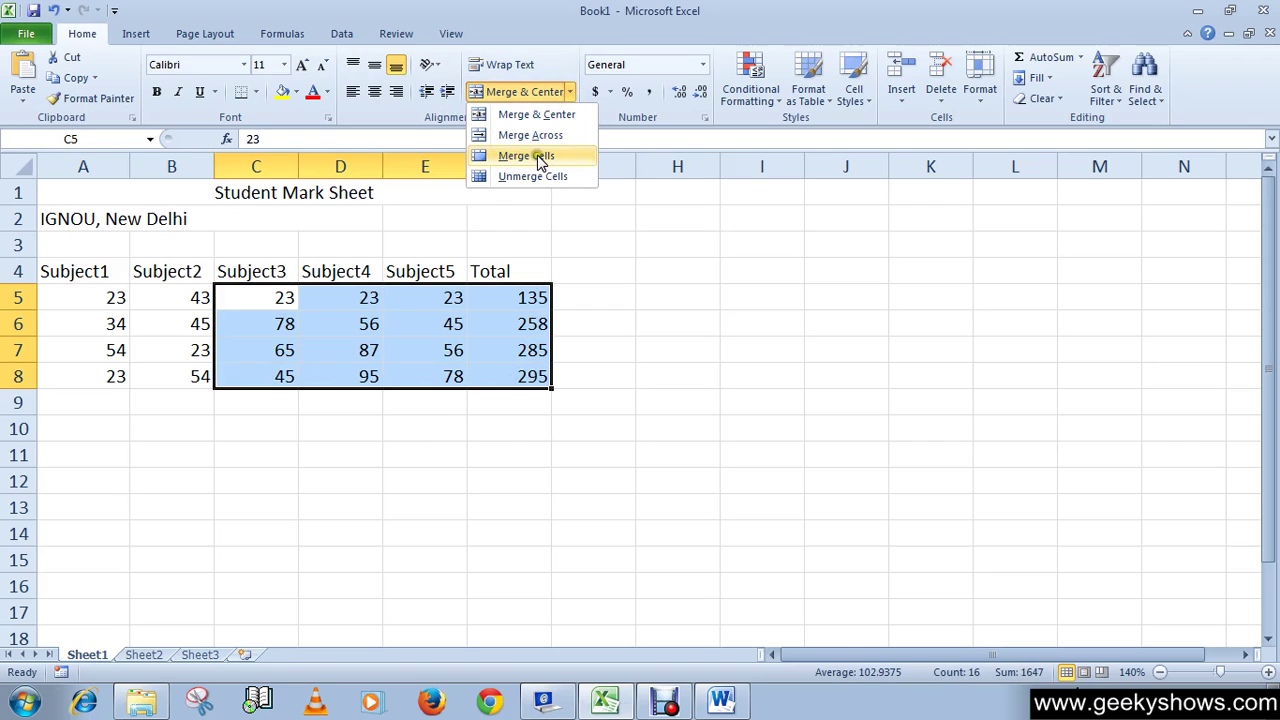
click(440, 295)
click(285, 451)
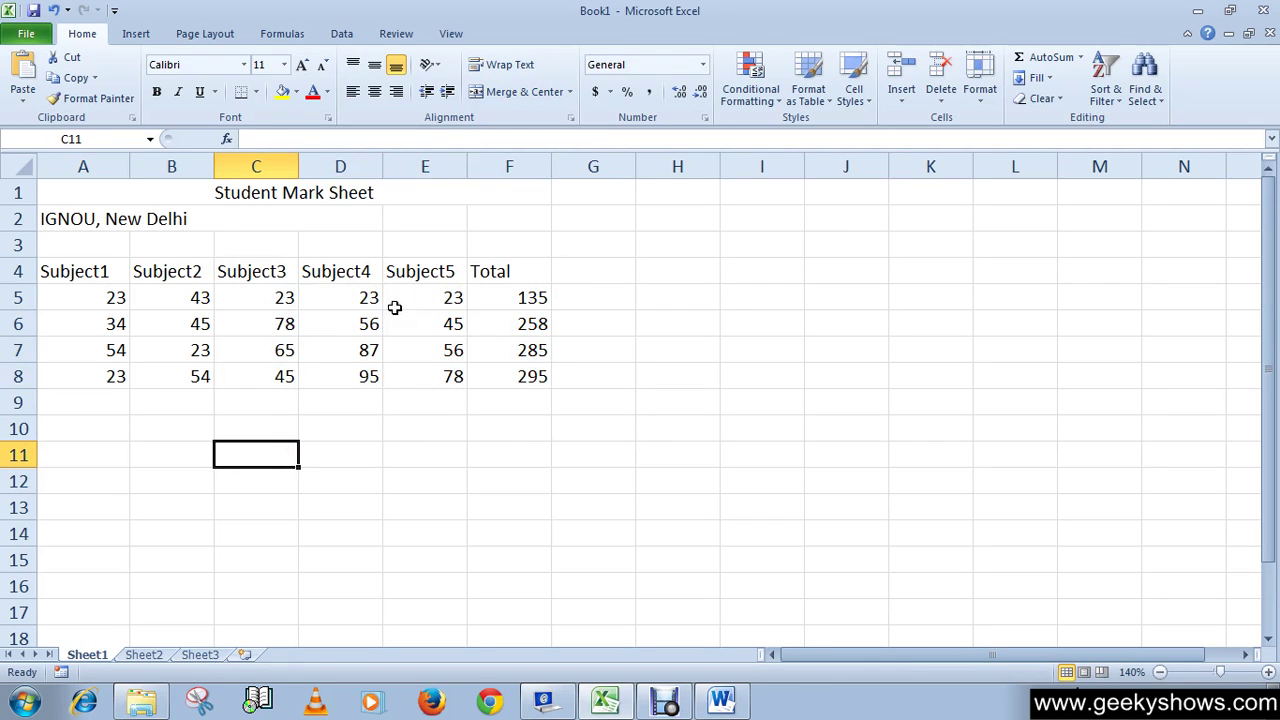
- Merge the marks in C5:F8 into one cell with Merge Cells, accepting that only the upper-left value is kept
drag(251, 296, 478, 373)
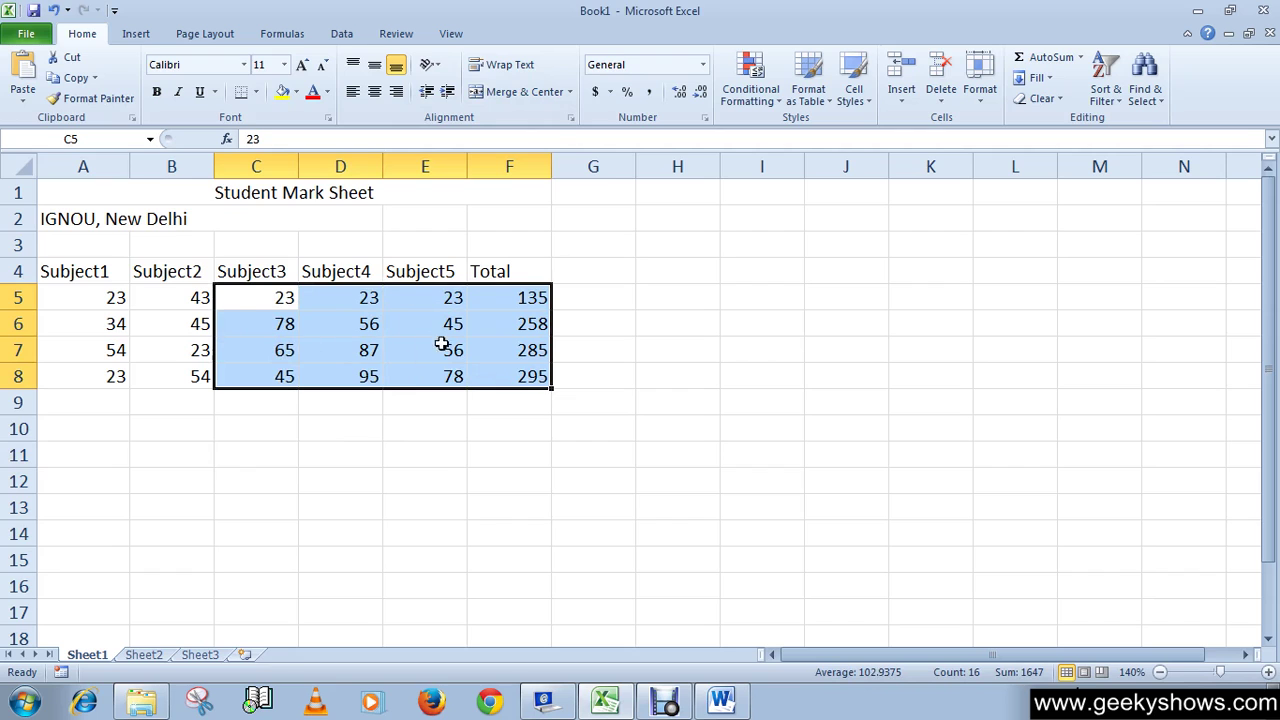
click(569, 91)
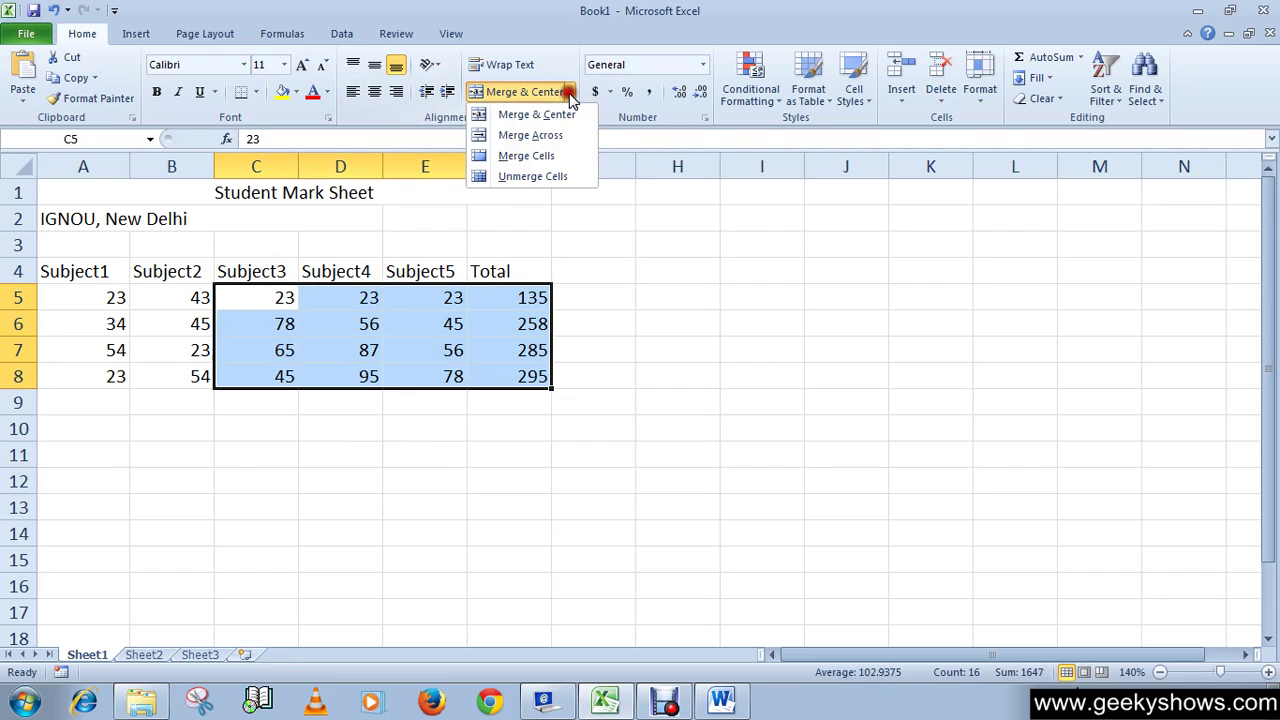
click(549, 157)
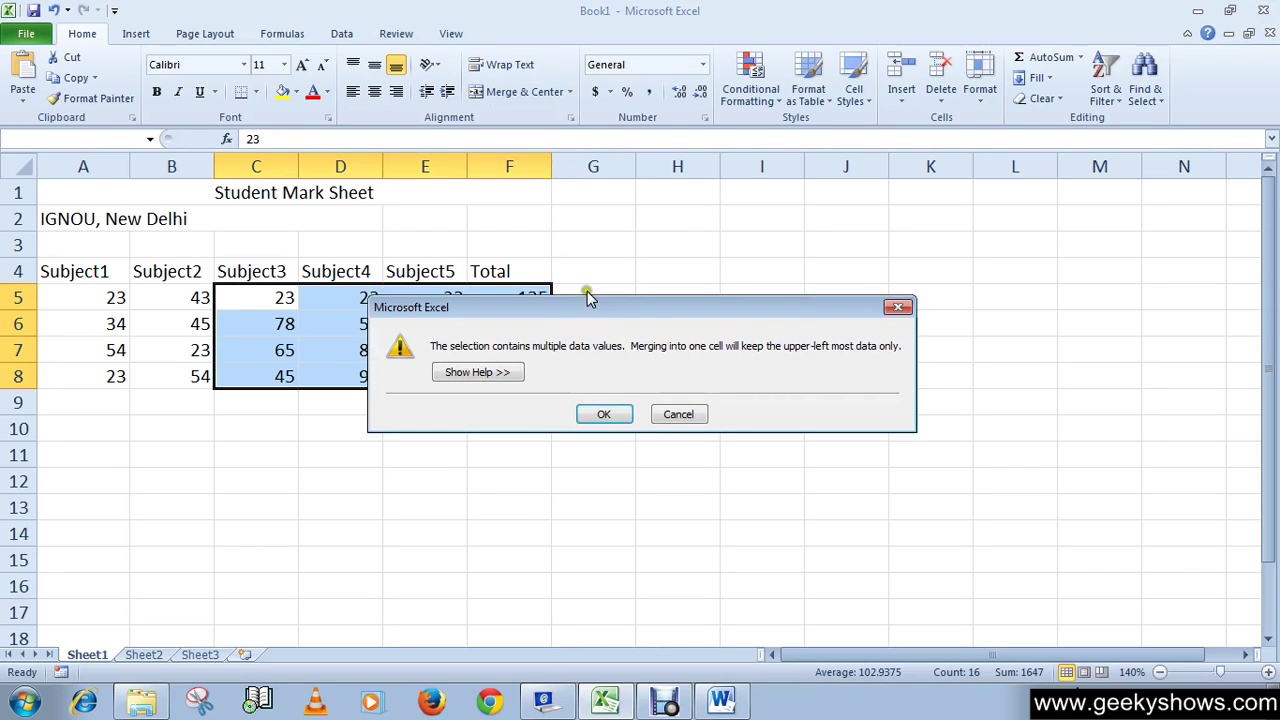
drag(589, 300, 415, 262)
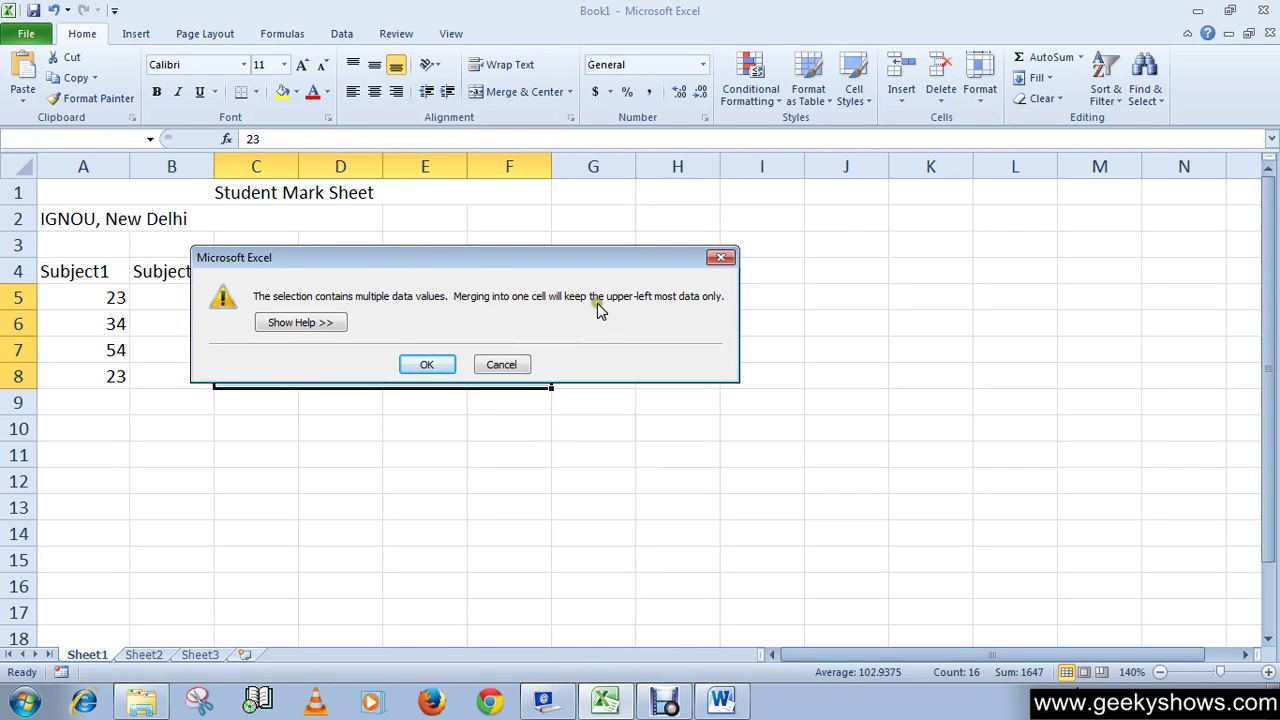
drag(636, 267, 770, 404)
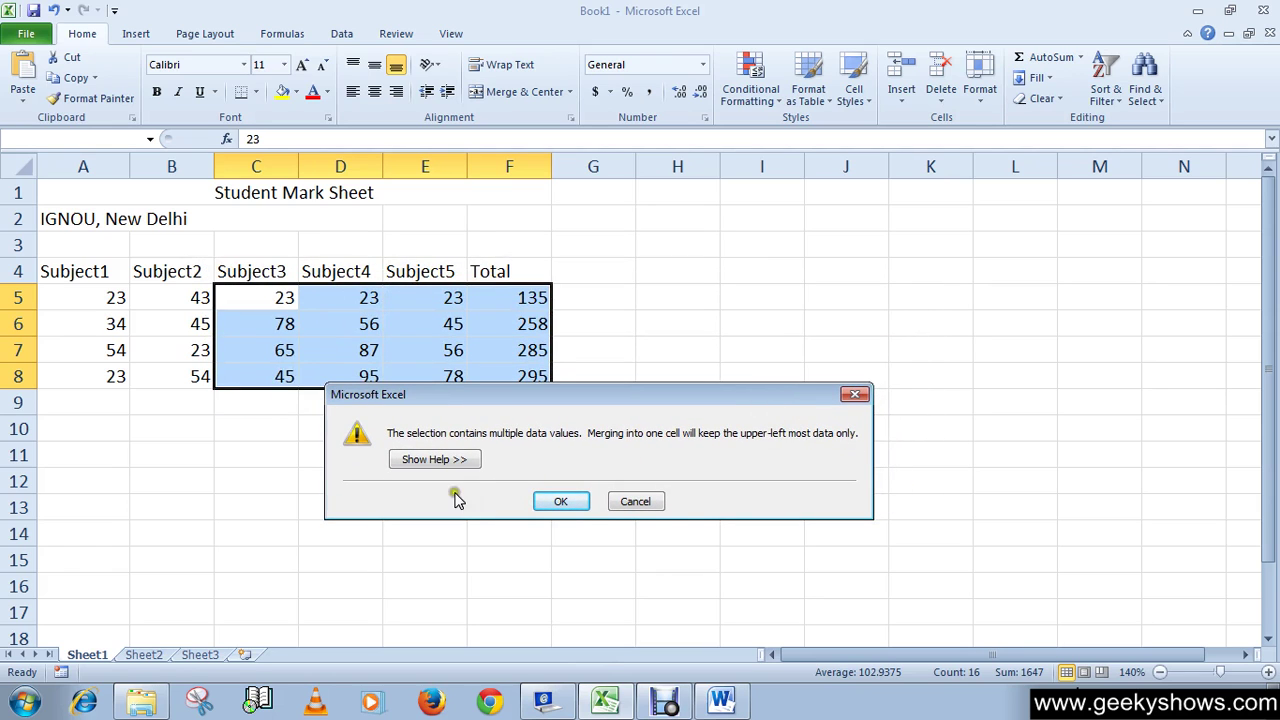
click(557, 506)
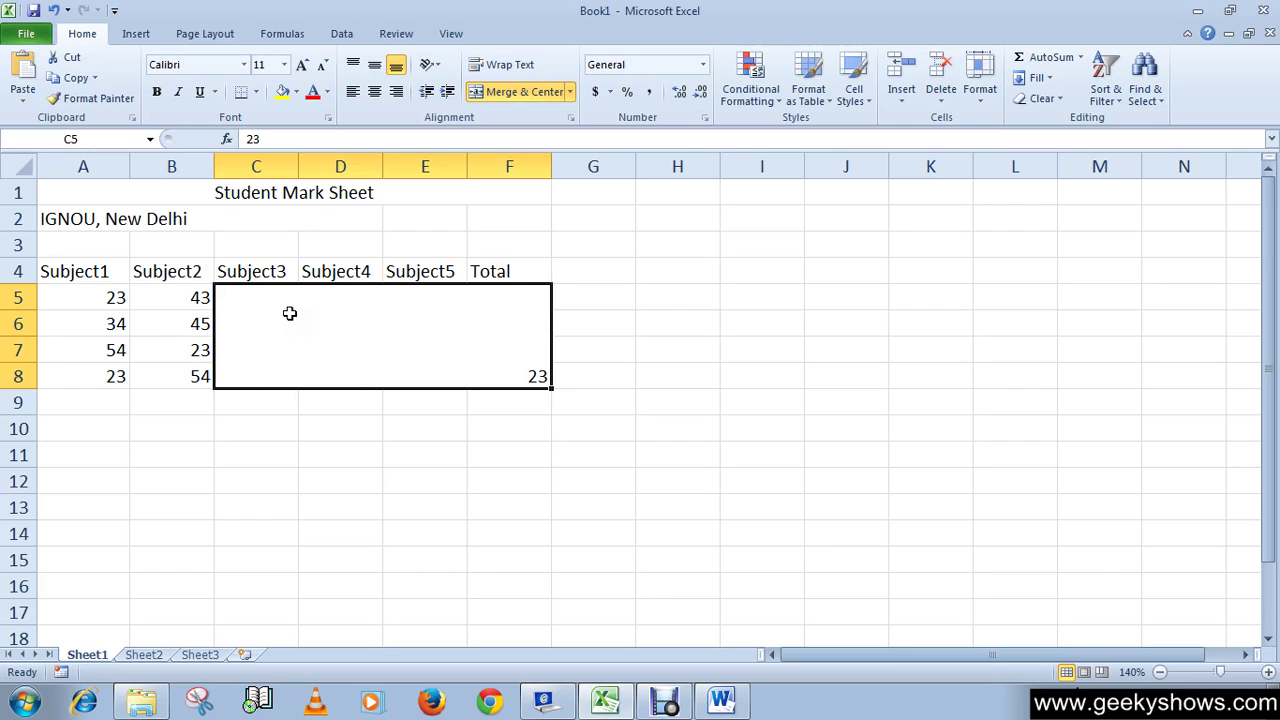
- Examine the merged C5:F8 block by selecting it and the empty cells around it
click(278, 418)
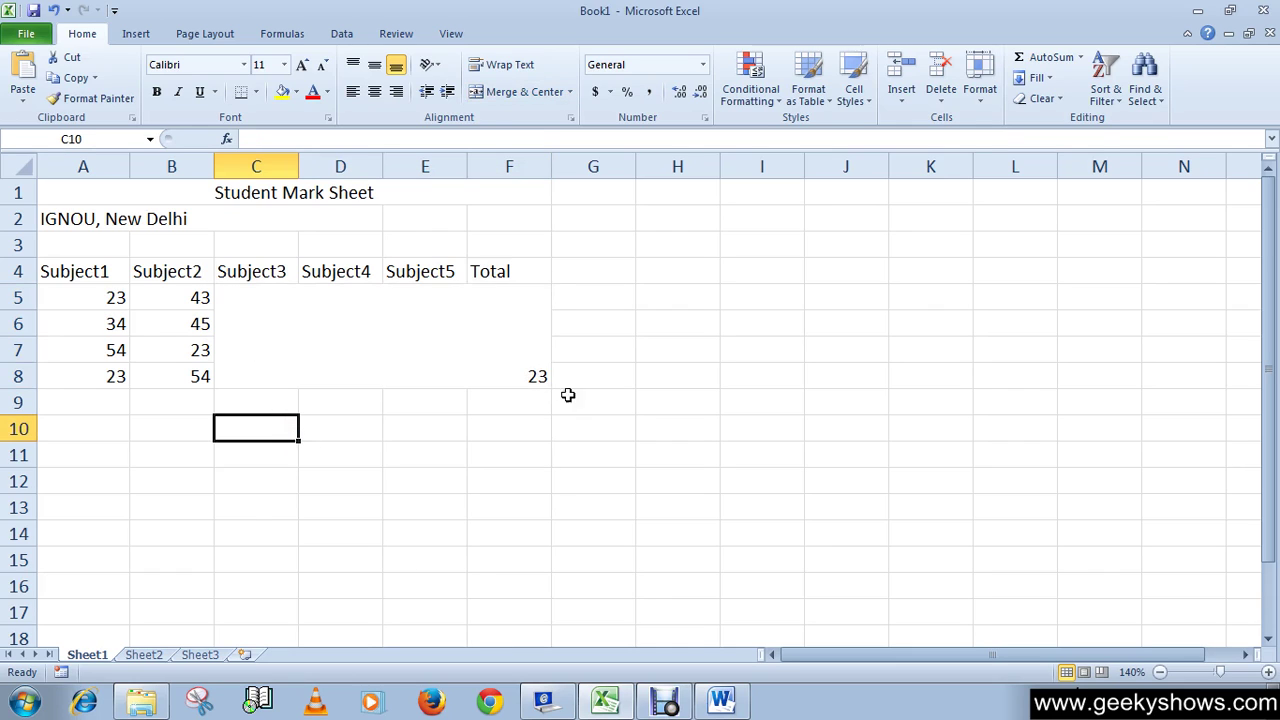
click(538, 372)
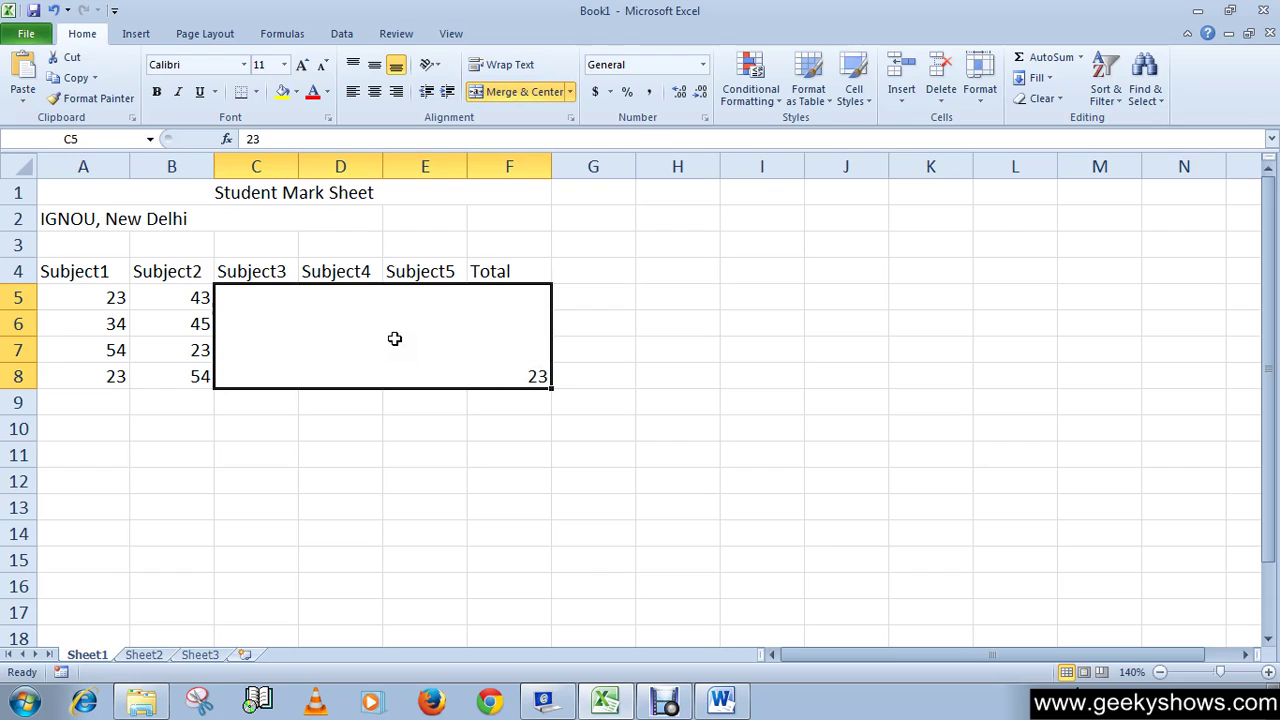
click(343, 420)
click(323, 349)
drag(614, 292, 877, 383)
click(549, 461)
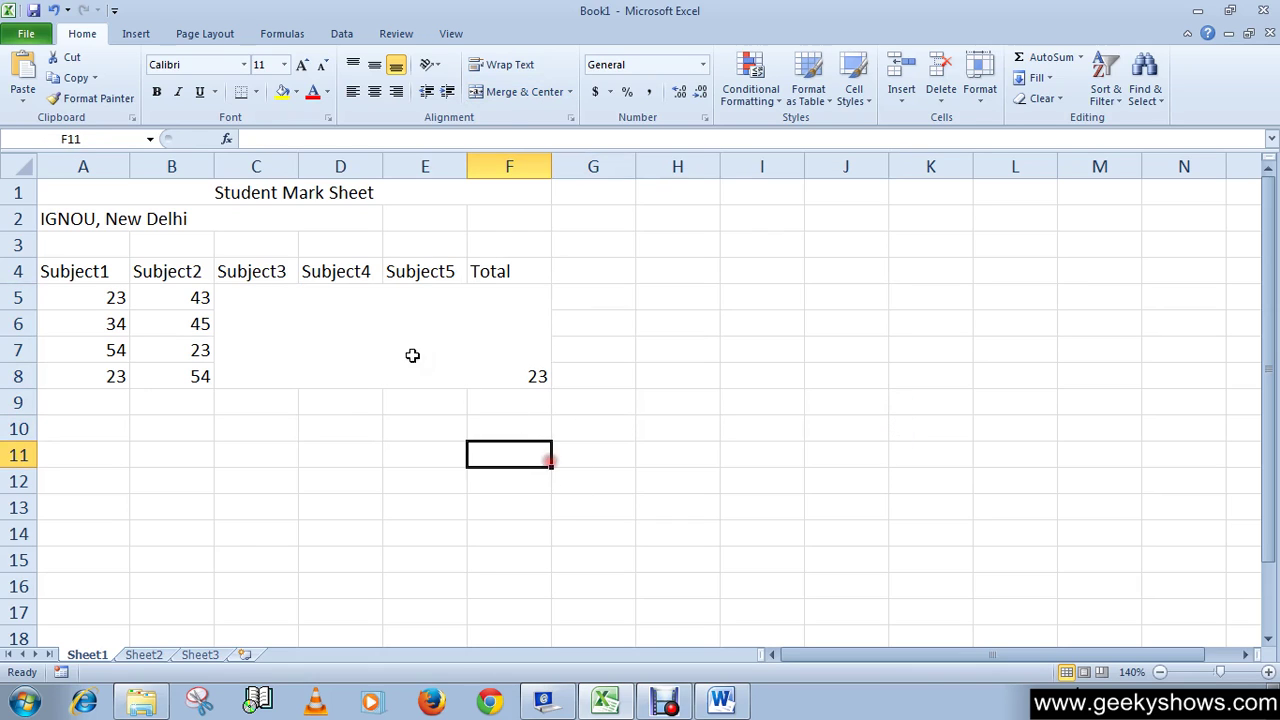
- Unmerge the C5:F8 block and inspect its individual cells for remaining values
click(239, 302)
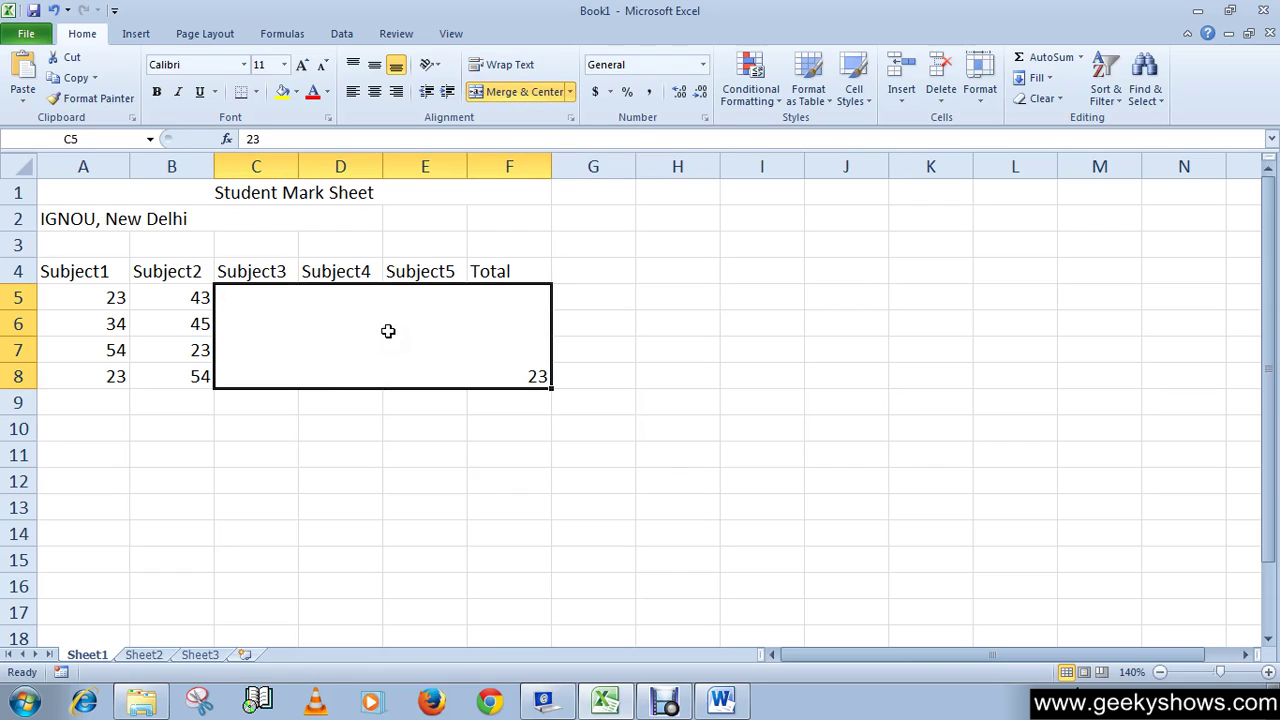
click(570, 92)
click(547, 177)
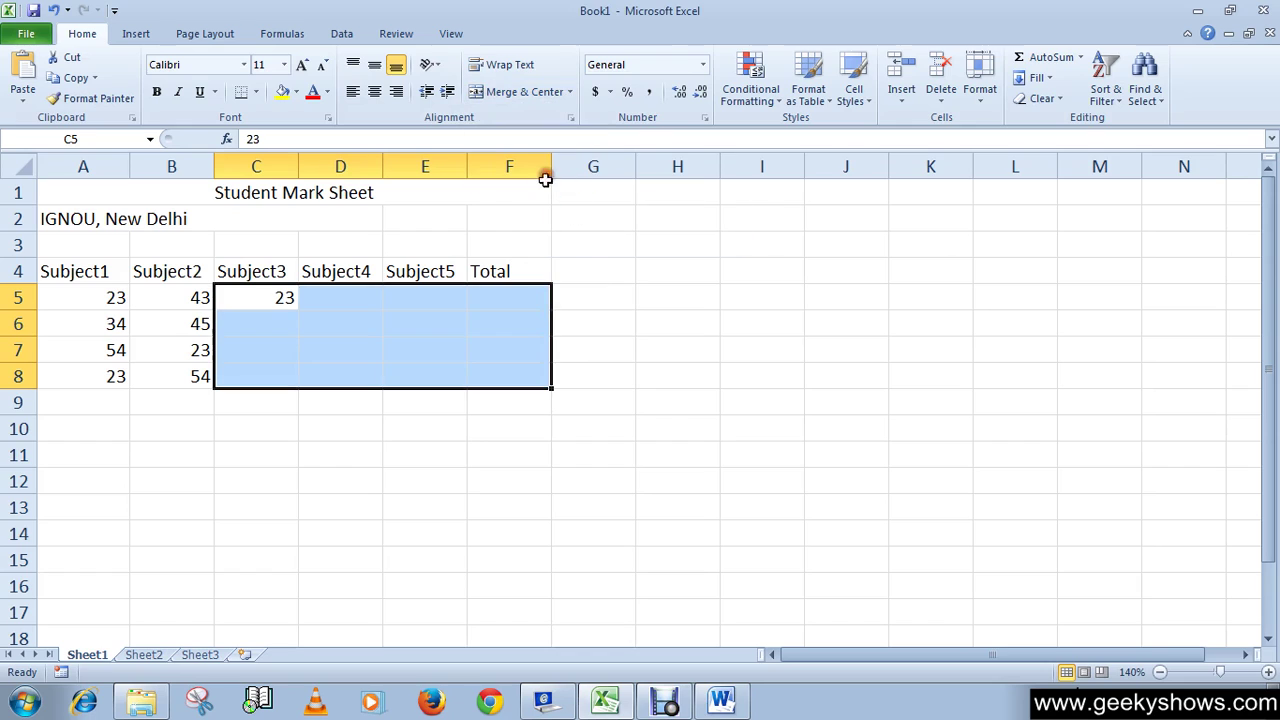
click(562, 394)
click(316, 303)
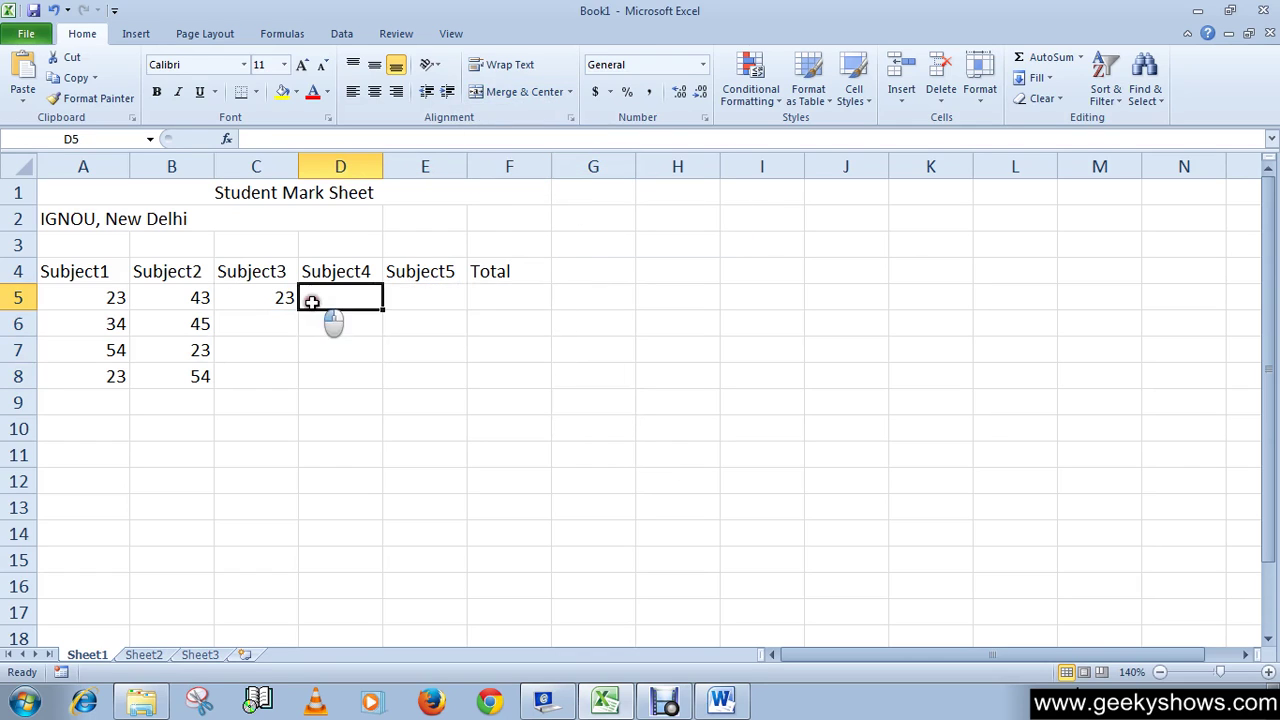
click(278, 326)
click(342, 330)
click(356, 368)
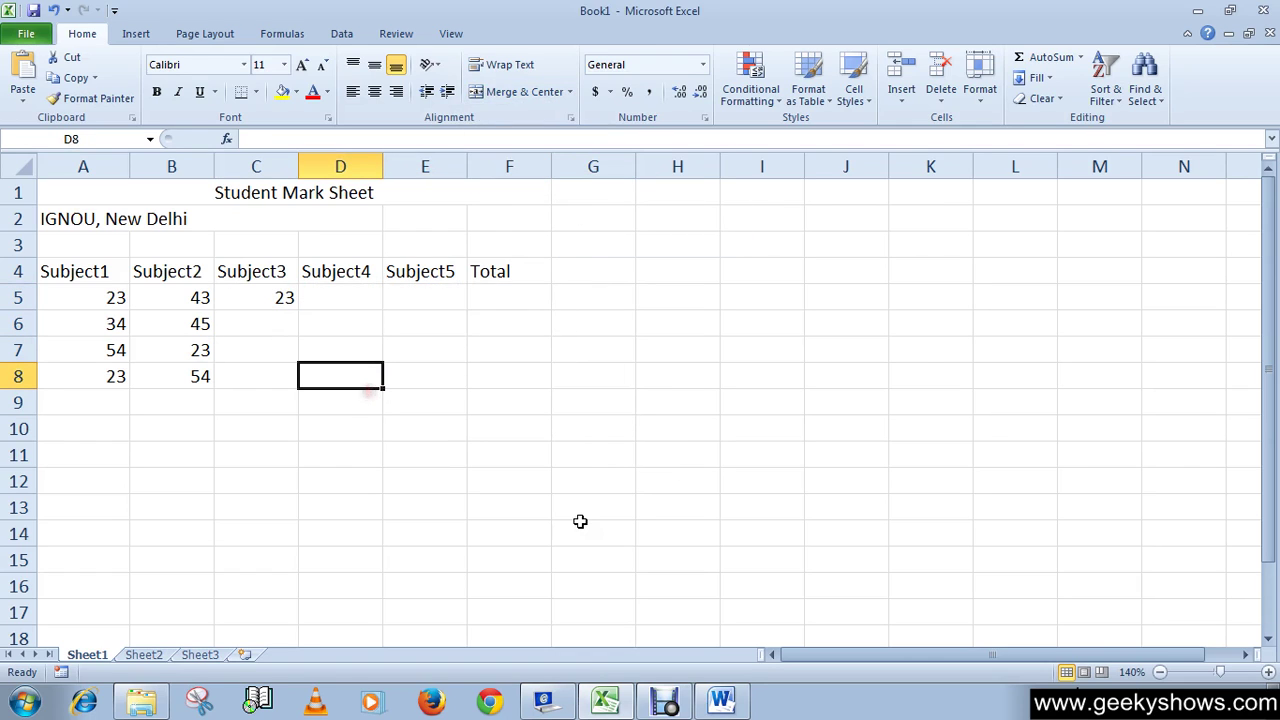
- Undo both the unmerging and the merging of C5:F8
key(ctrl+z)
key(ctrl+z)
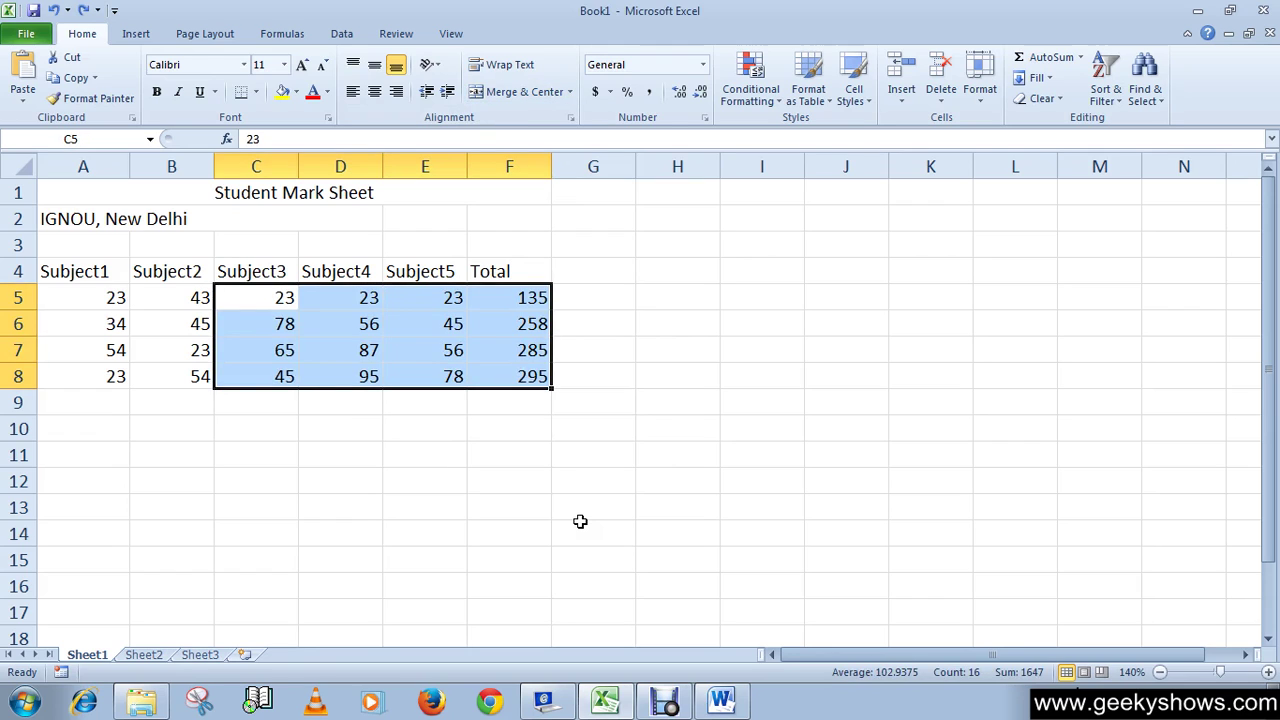
click(580, 521)
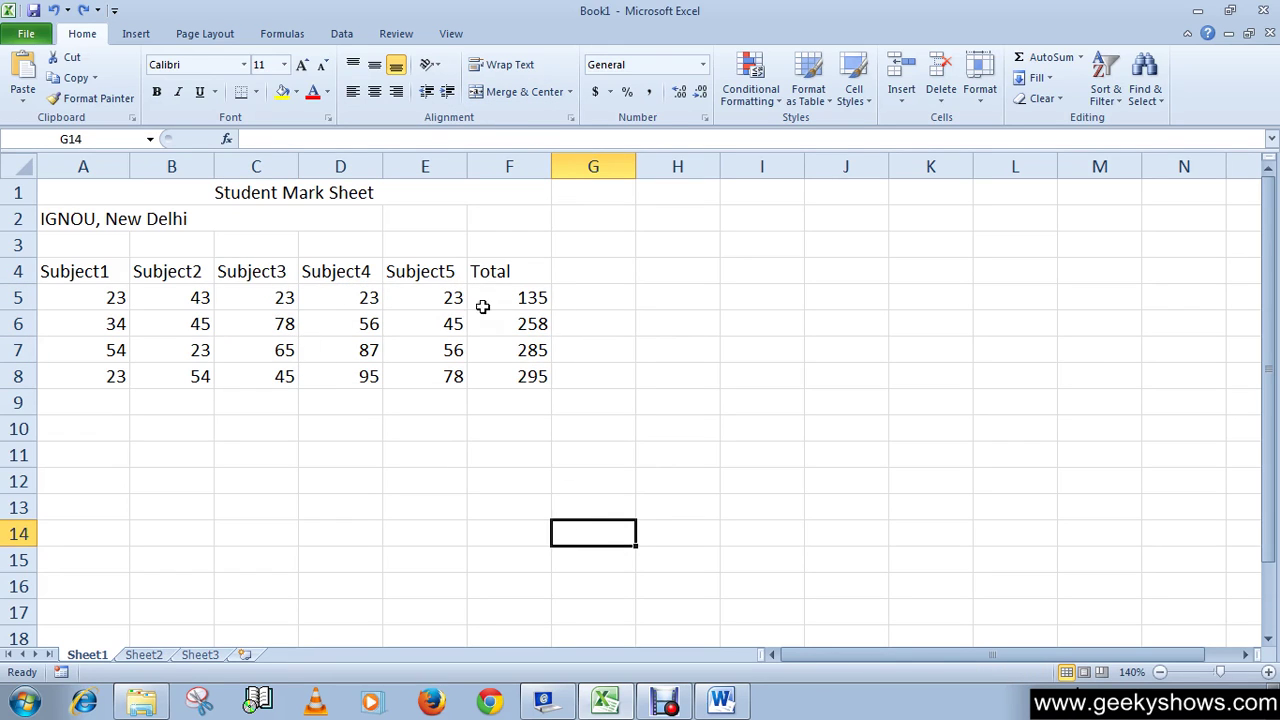
- Apply All Borders to the empty range H5:J9
drag(675, 301, 850, 384)
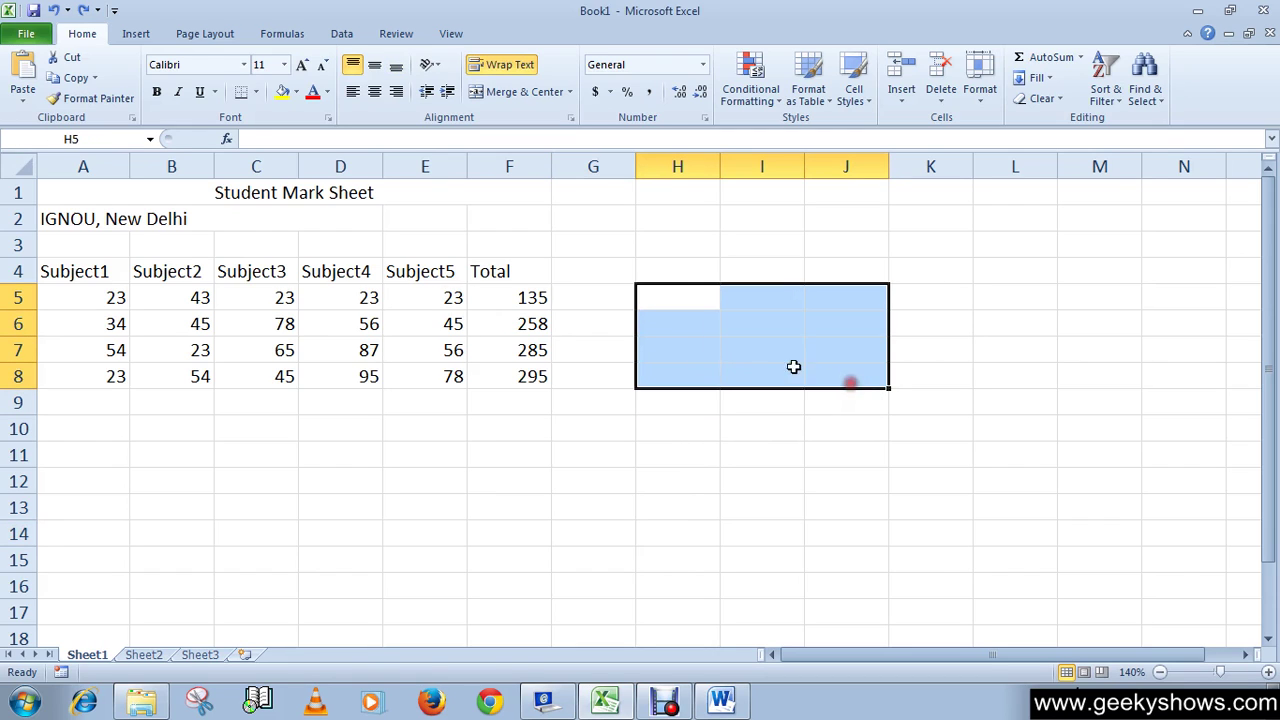
click(763, 440)
drag(677, 305, 830, 414)
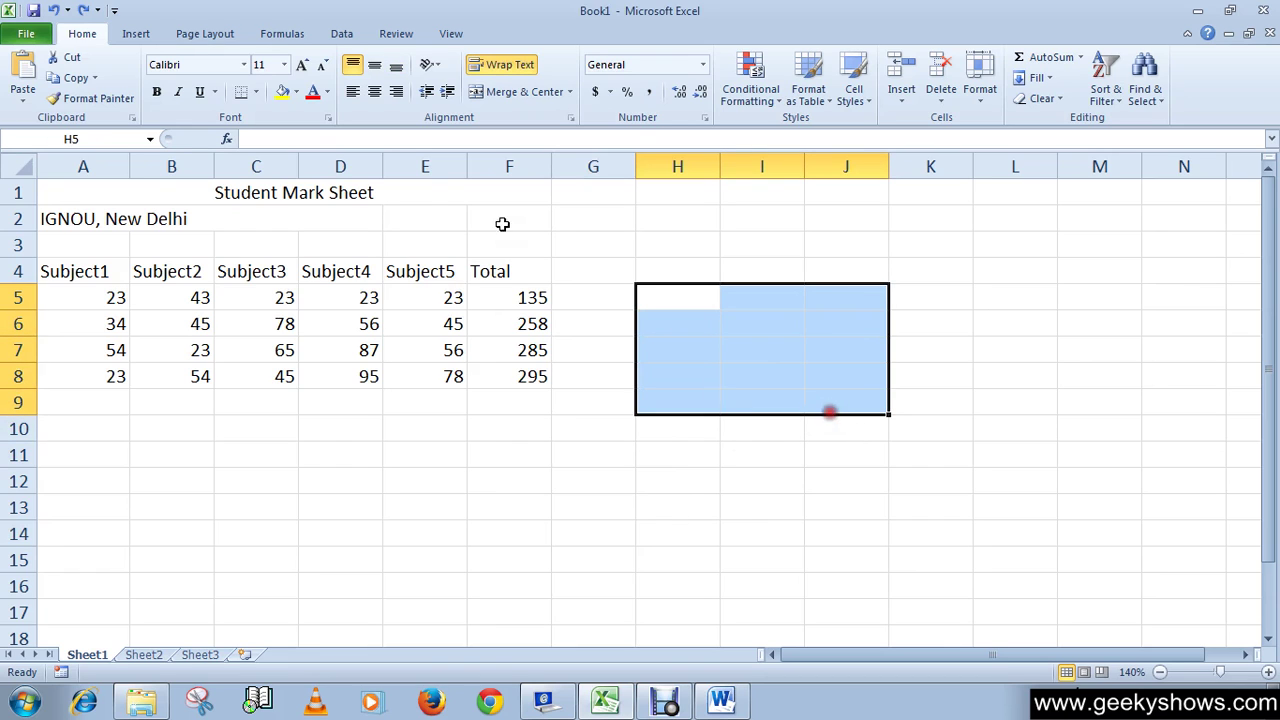
click(256, 92)
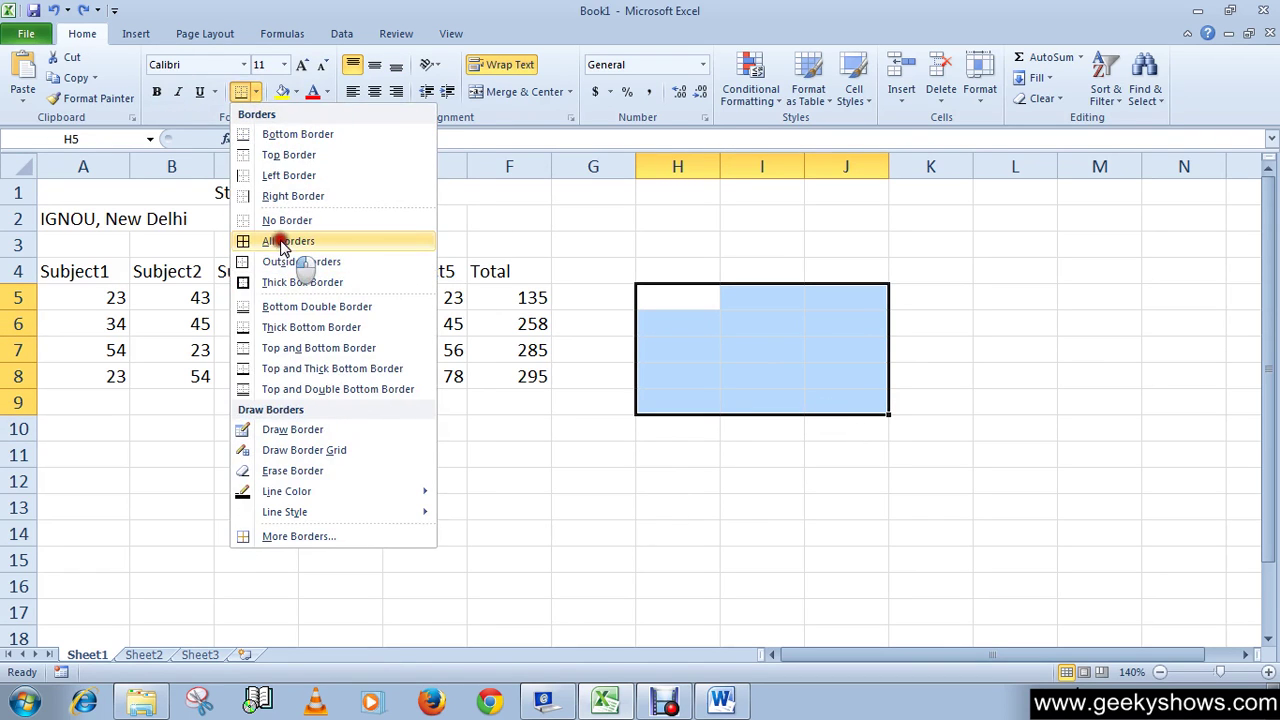
click(280, 241)
click(724, 510)
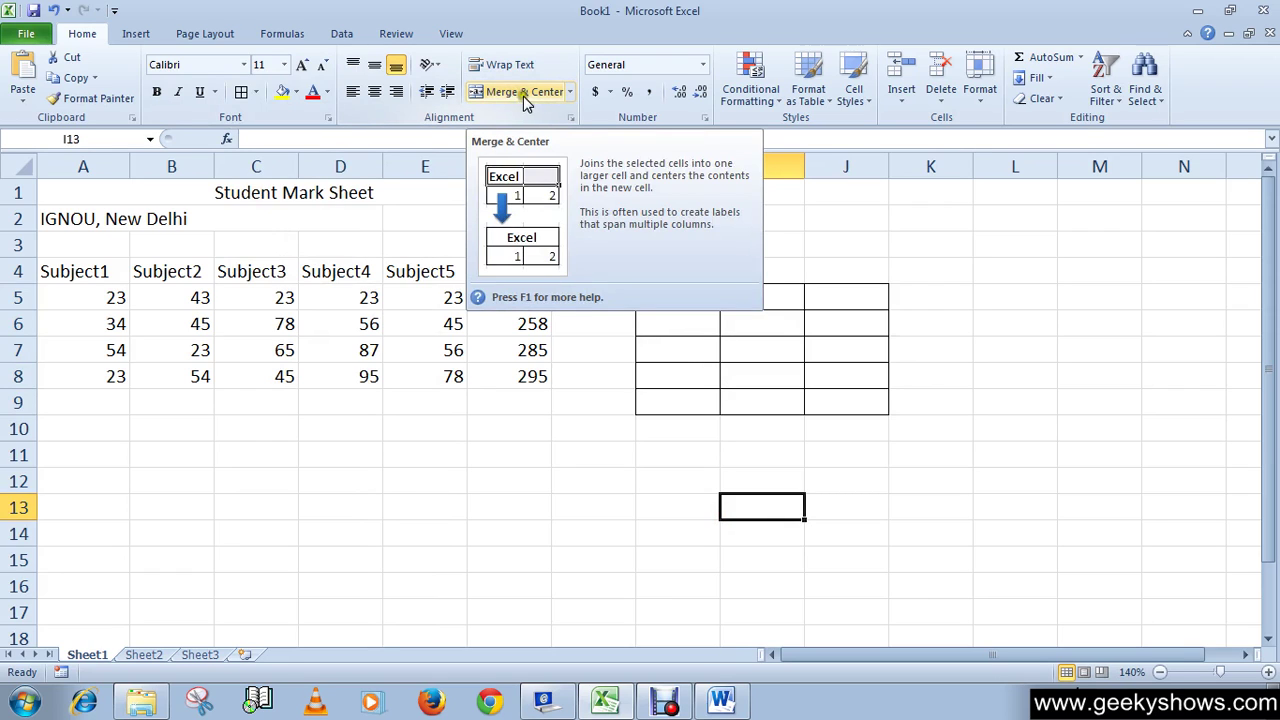
- Try Merge & Center on the whole bordered H5:J9 range, and undo it
drag(658, 293, 835, 403)
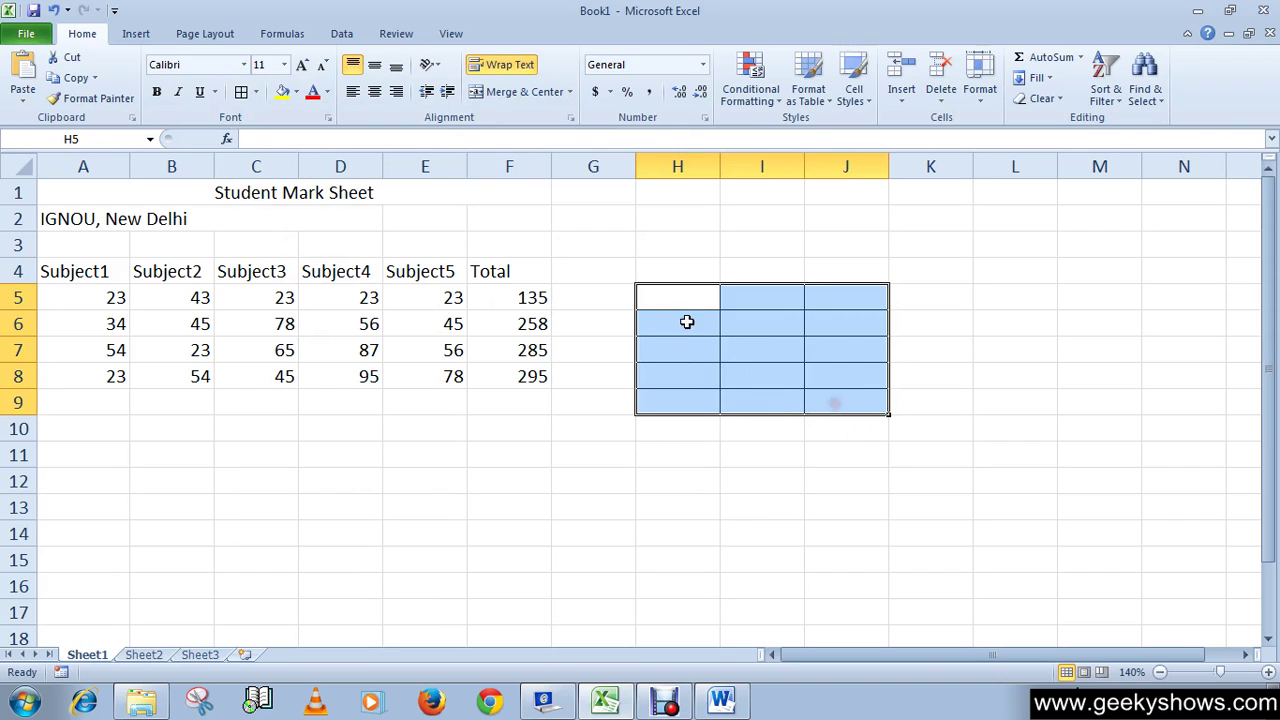
click(525, 92)
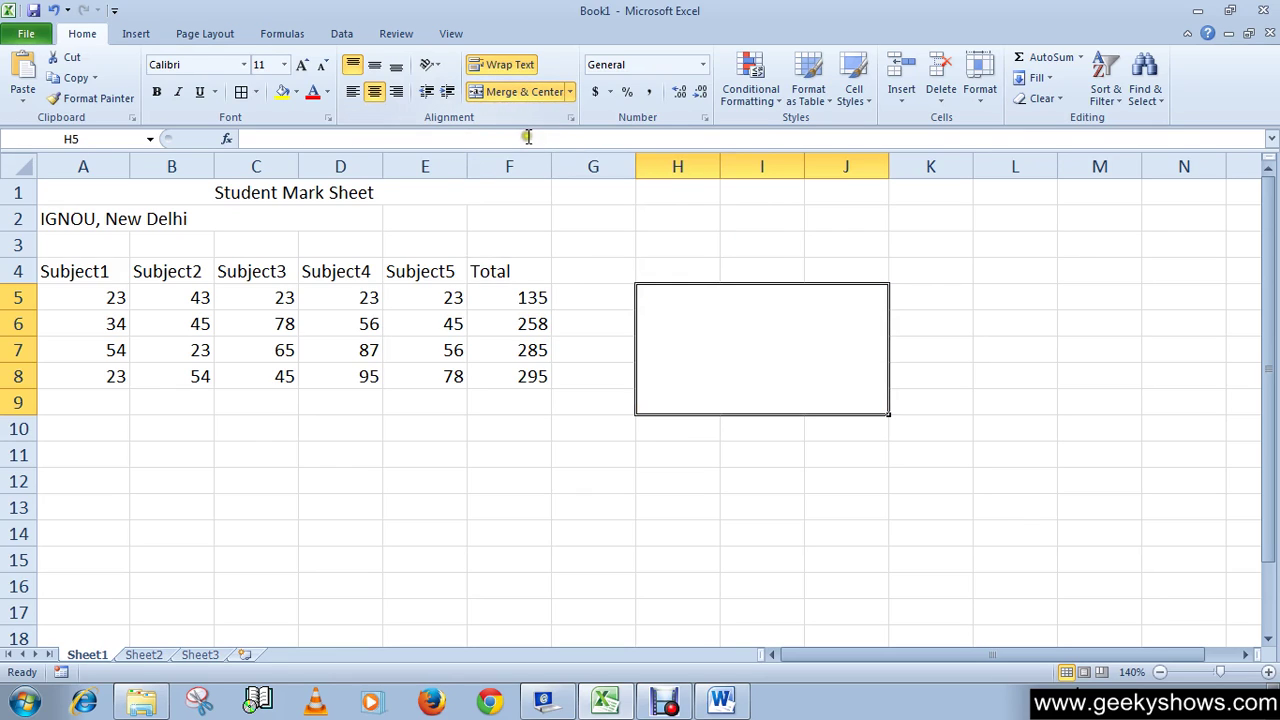
key(ctrl+z)
click(646, 538)
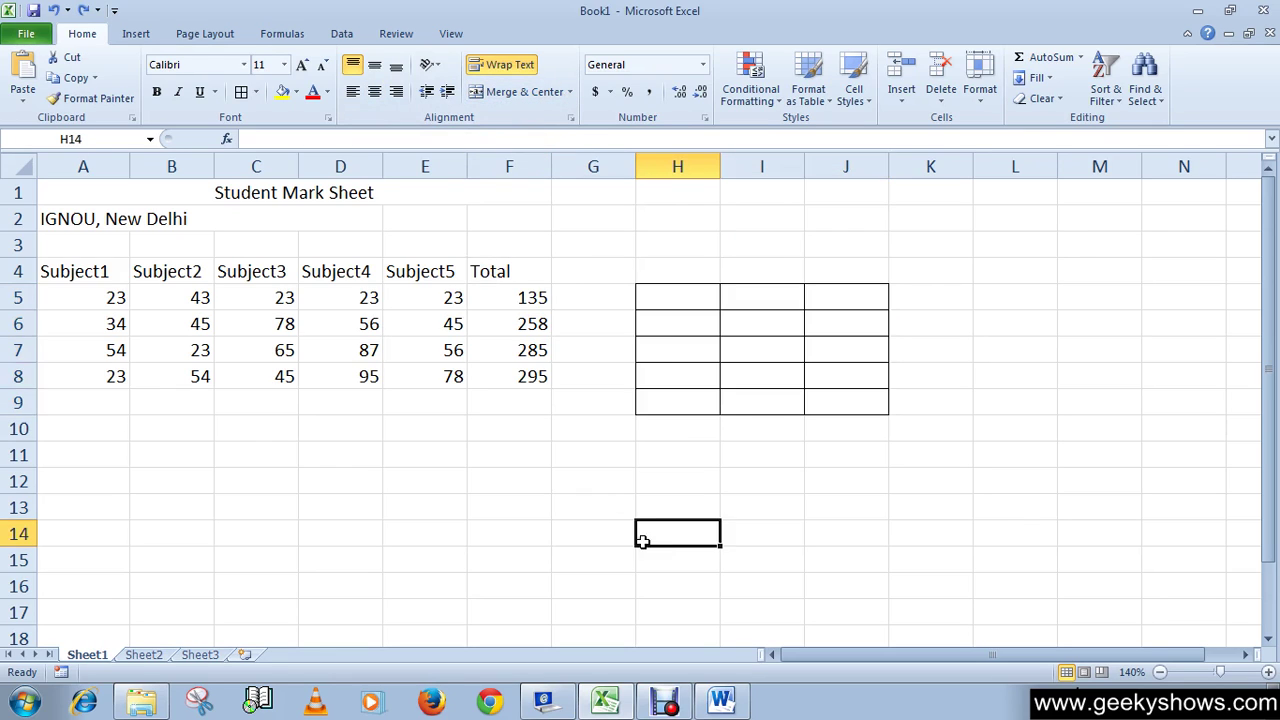
- Merge and center H5:J5, the first row of the bordered range, and check the merged cell by selecting it
drag(651, 297, 820, 303)
click(532, 89)
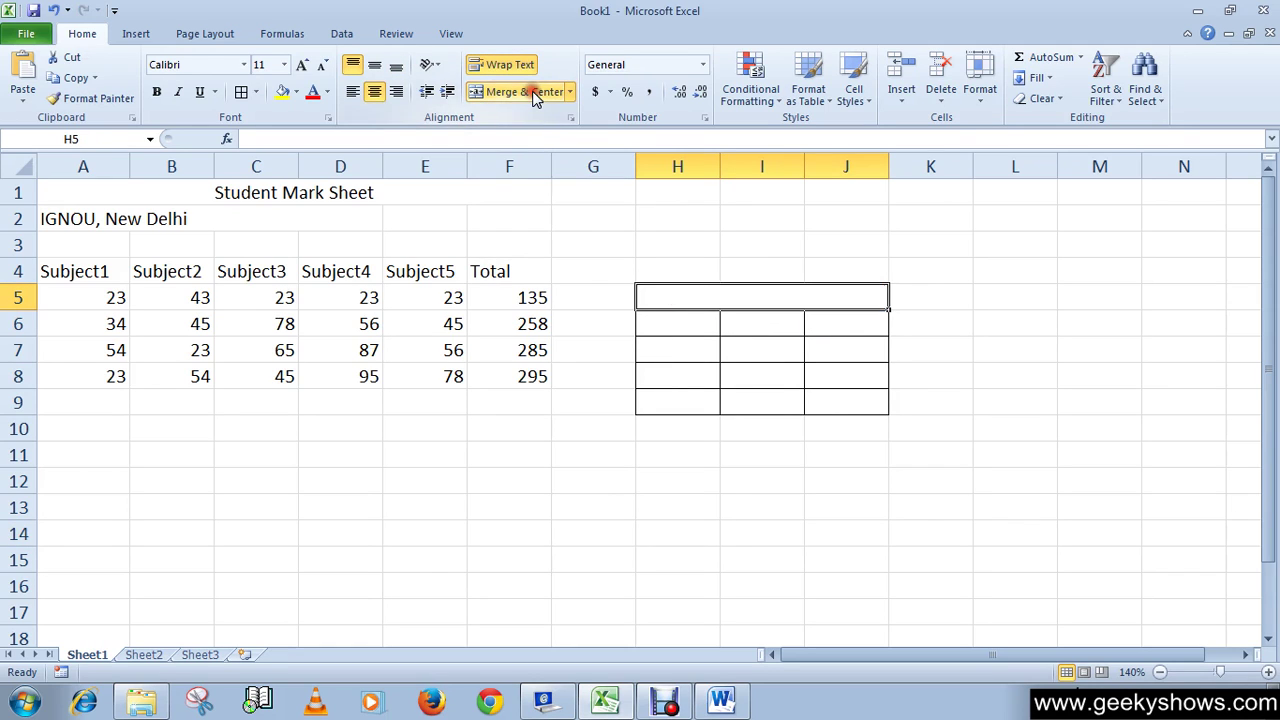
click(640, 453)
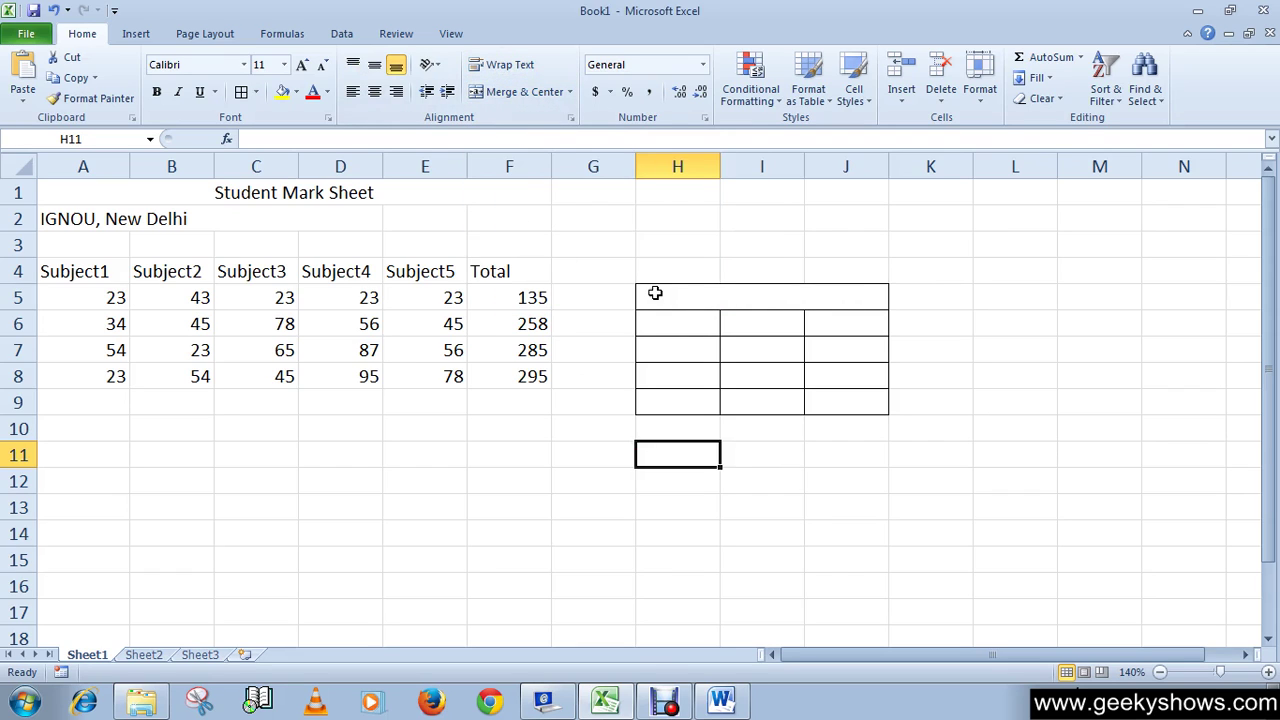
click(790, 303)
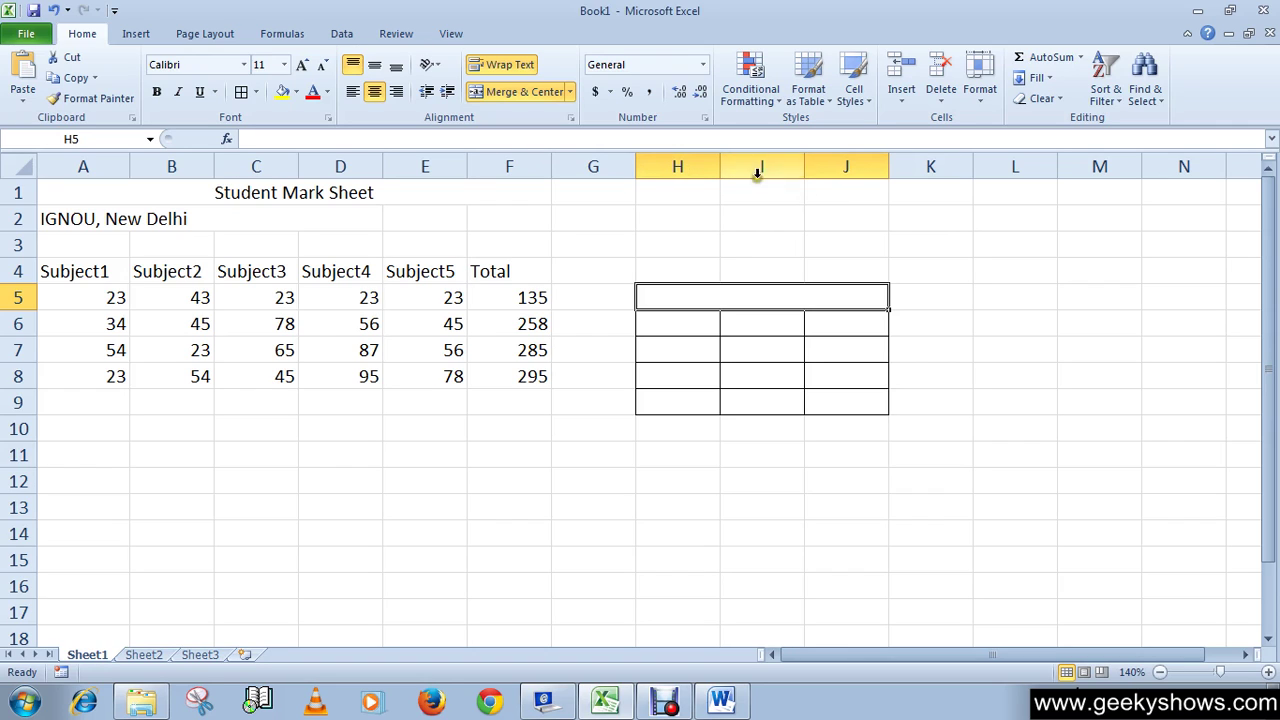
click(723, 318)
click(700, 297)
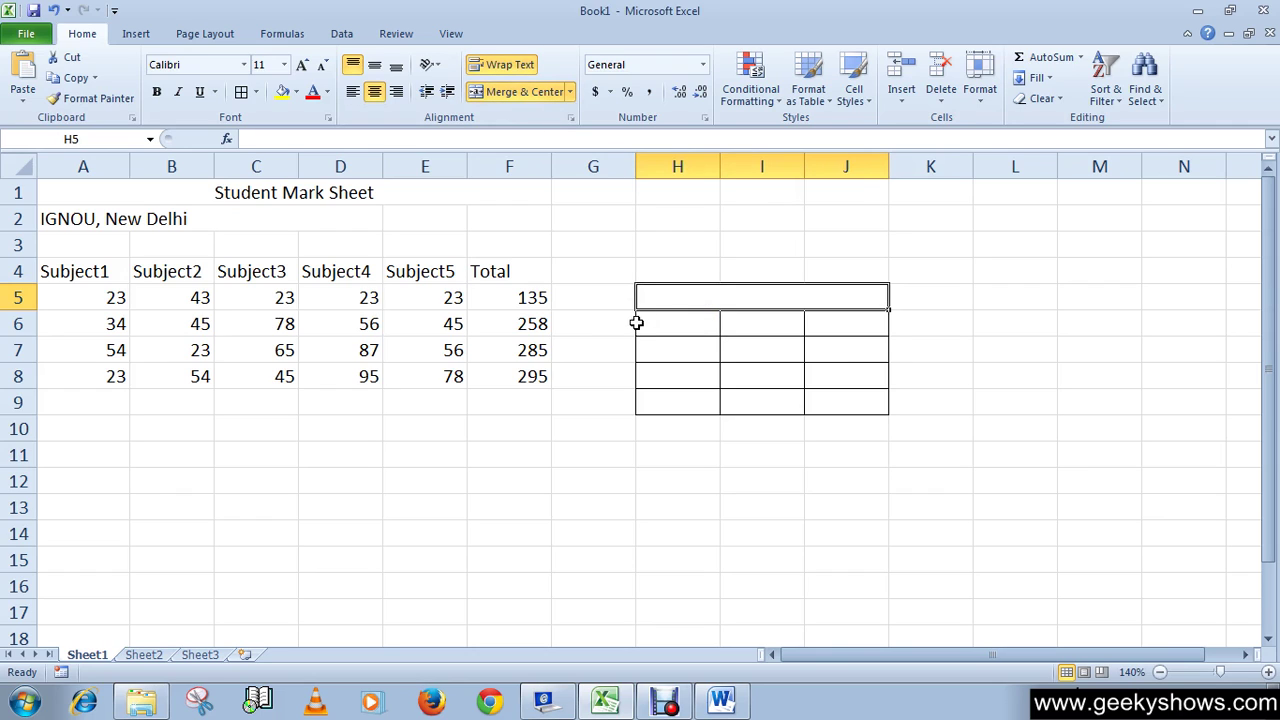
- Merge H6:J6 with Merge Across and compare it with the merged and centered row above
drag(645, 325, 820, 328)
click(569, 92)
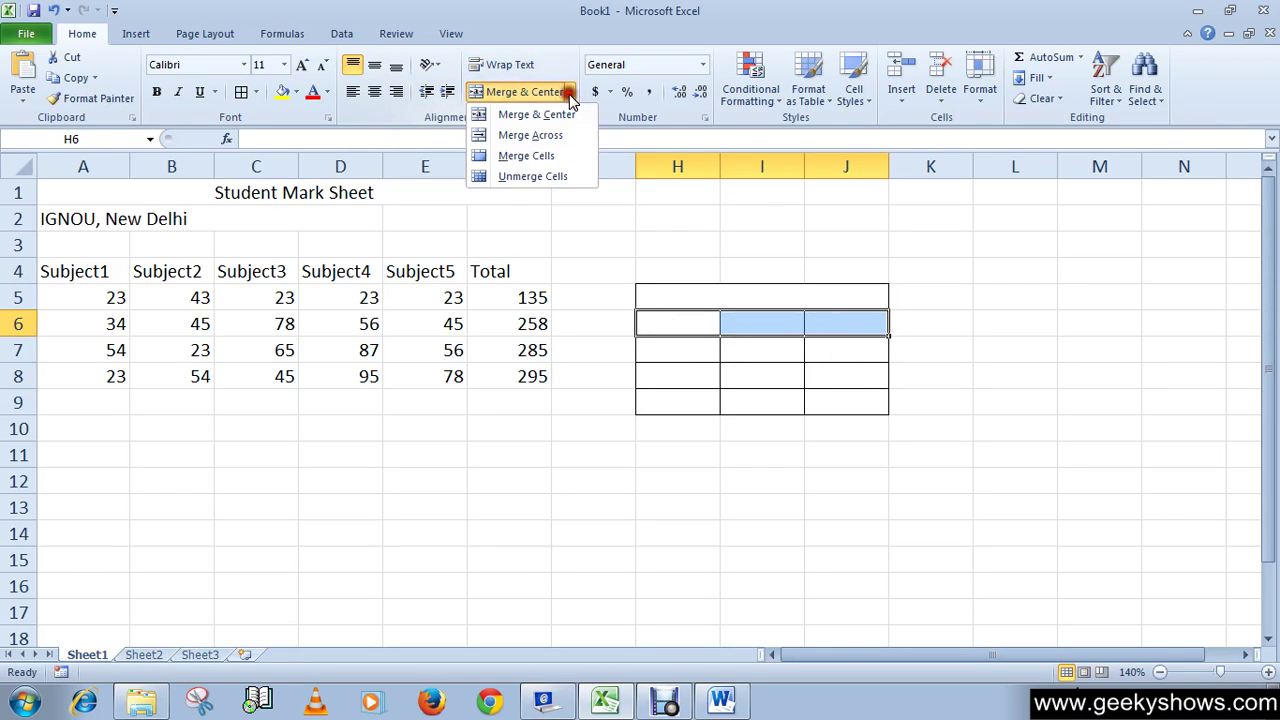
click(533, 135)
click(652, 472)
click(739, 324)
click(718, 297)
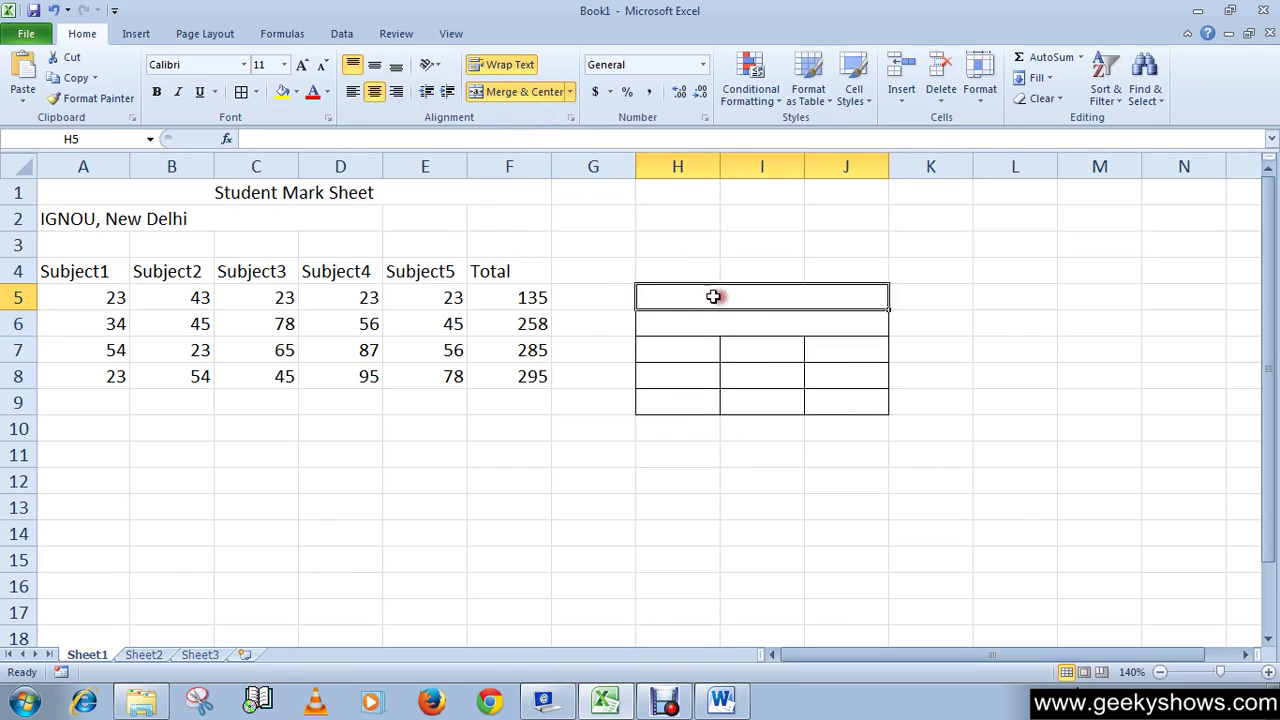
click(705, 322)
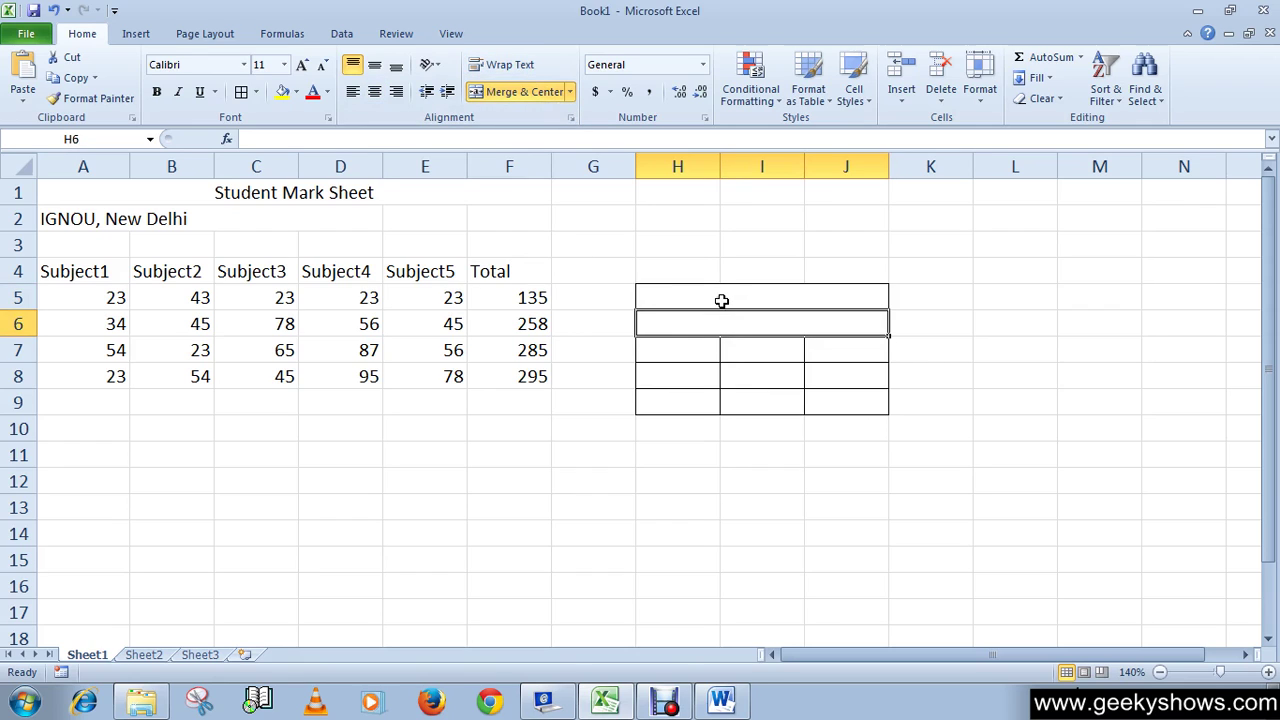
- Merge H7:J7, the third row of the bordered range, with Merge Cells and check the merged cell by selecting it
click(680, 300)
click(712, 343)
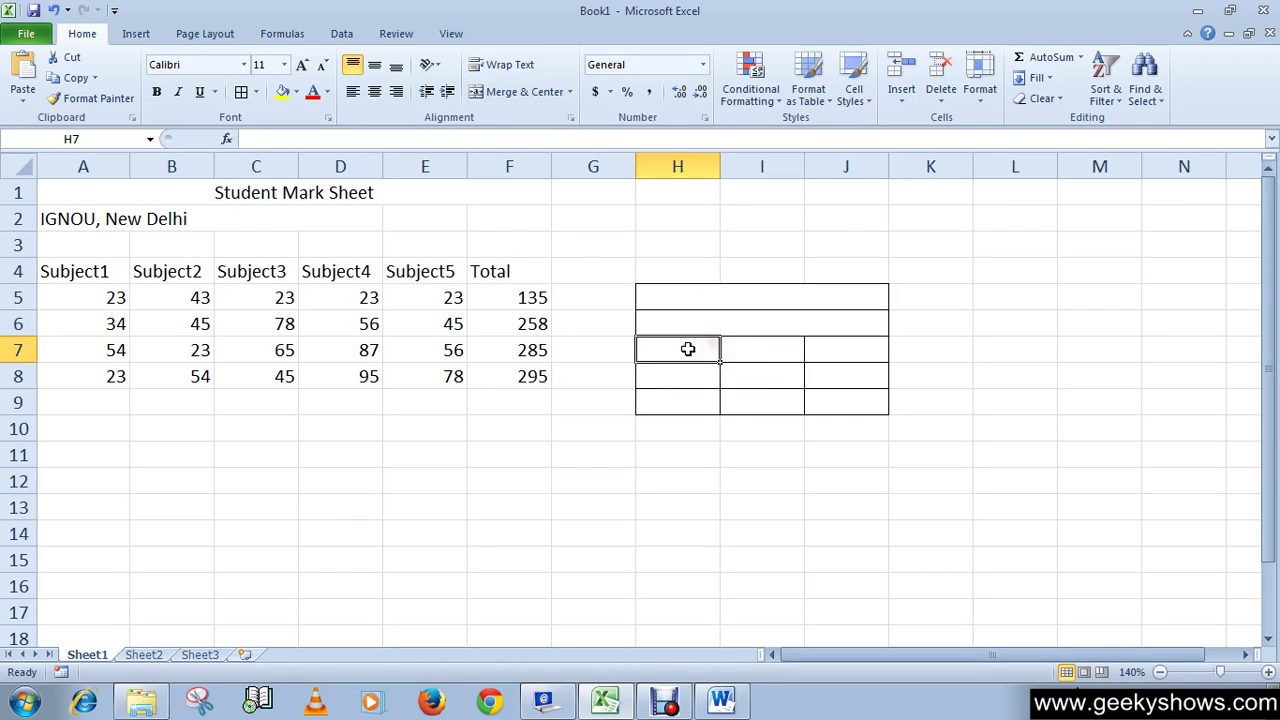
drag(653, 355, 799, 356)
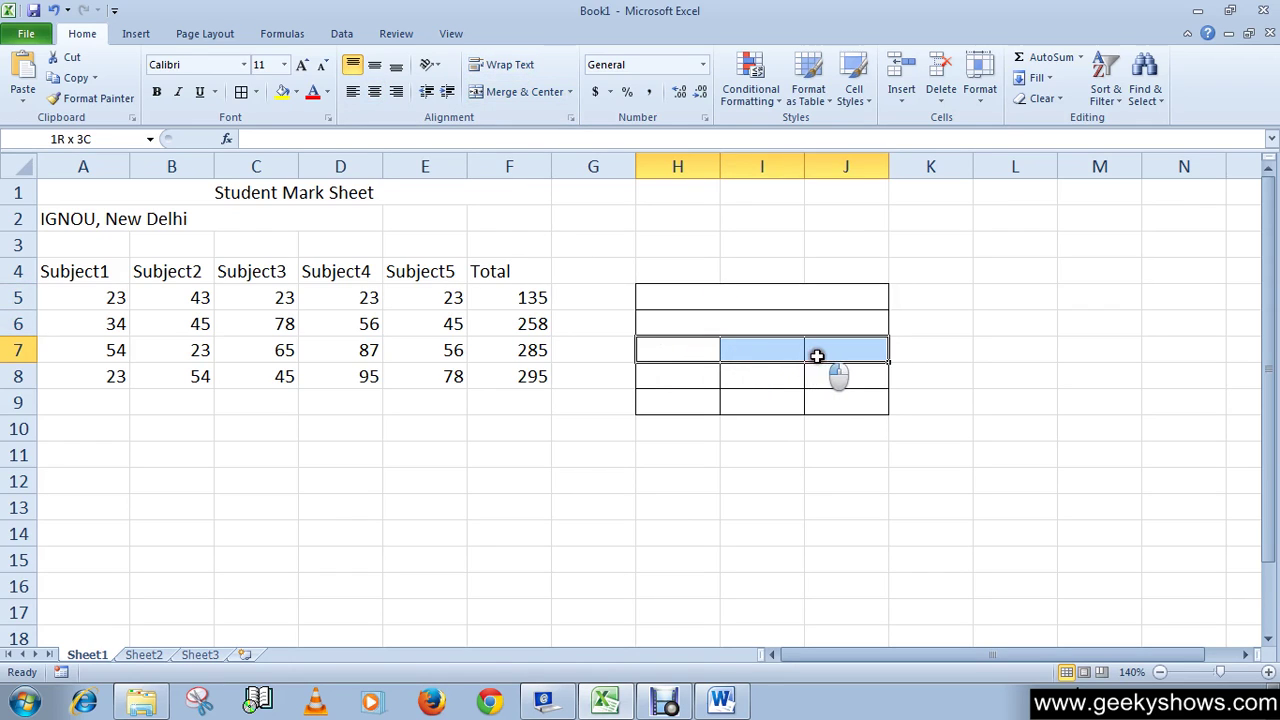
click(569, 91)
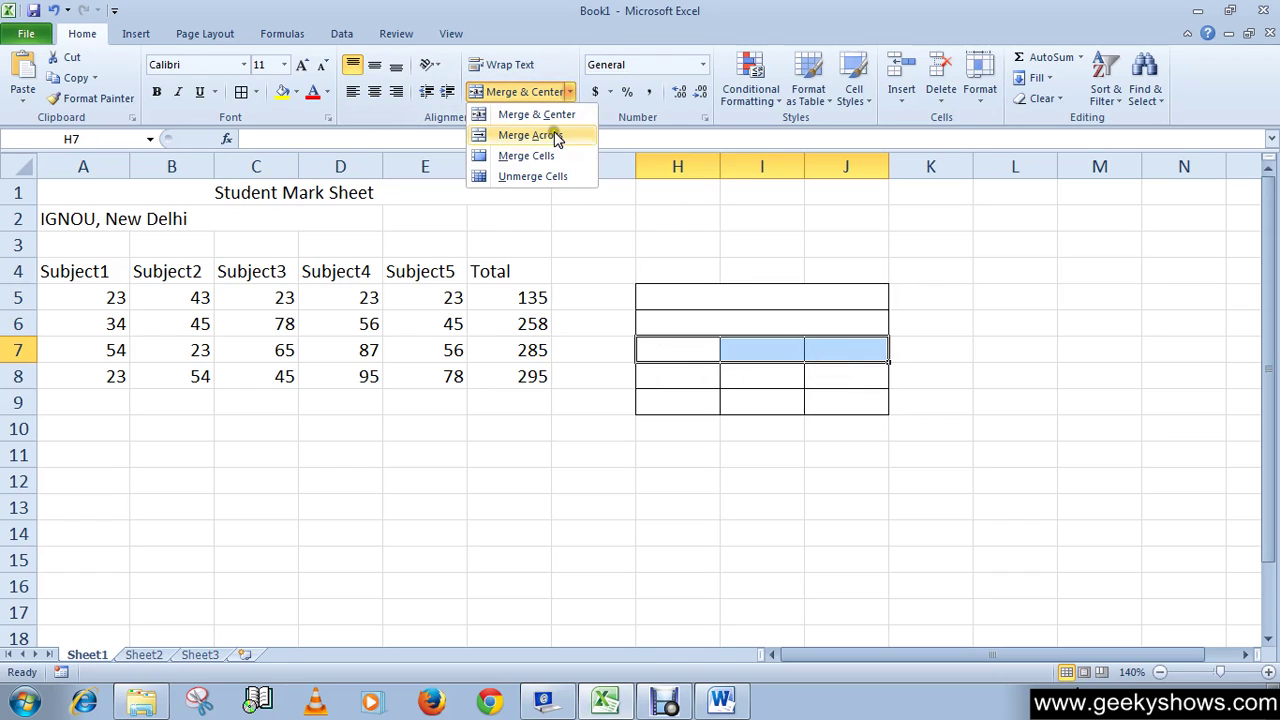
click(535, 156)
click(668, 454)
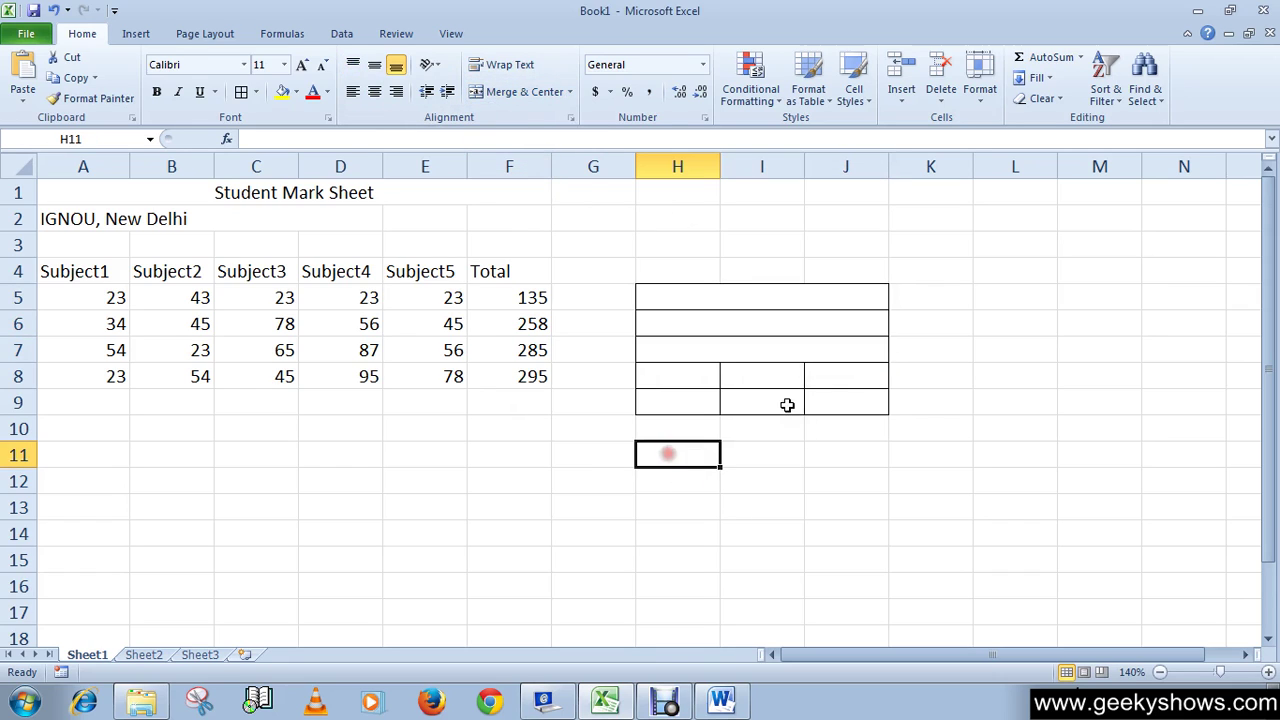
click(758, 354)
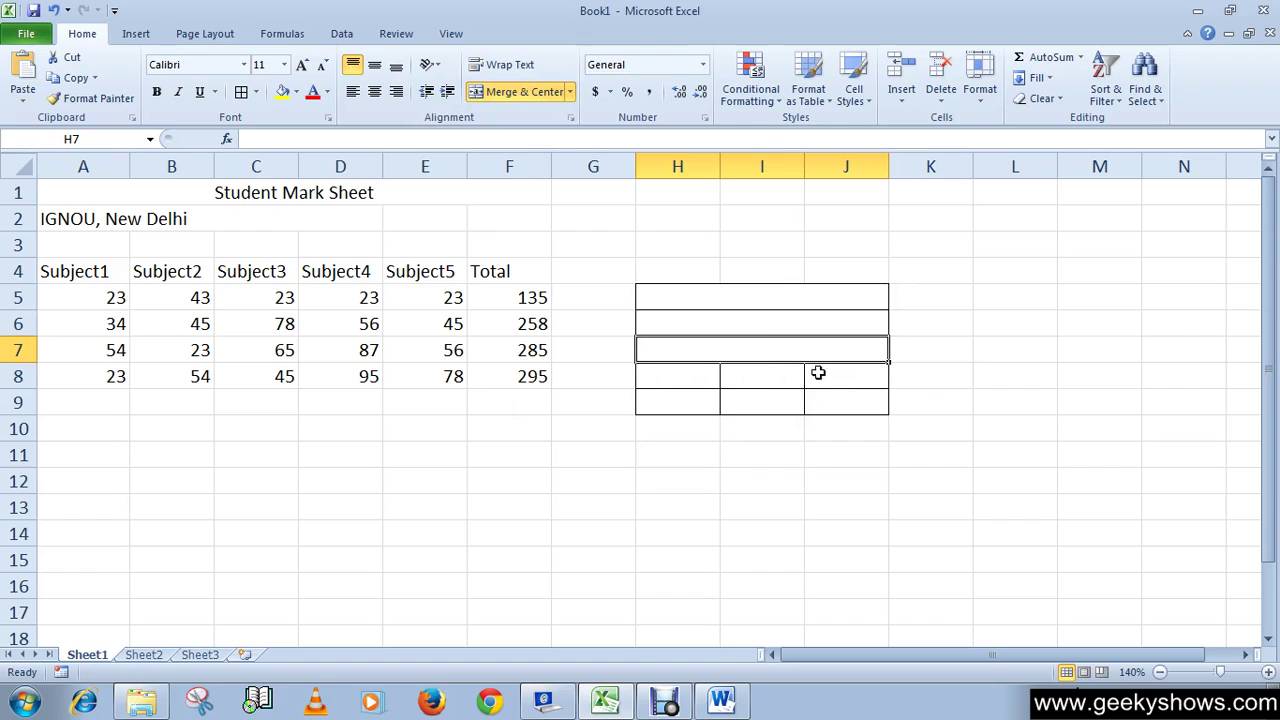
- Compare the merged cells in rows 5, 6 and 7 of the bordered range by selecting each, and review the available merge options
click(729, 300)
click(729, 320)
click(730, 350)
click(729, 321)
click(731, 298)
click(736, 328)
click(736, 354)
click(569, 92)
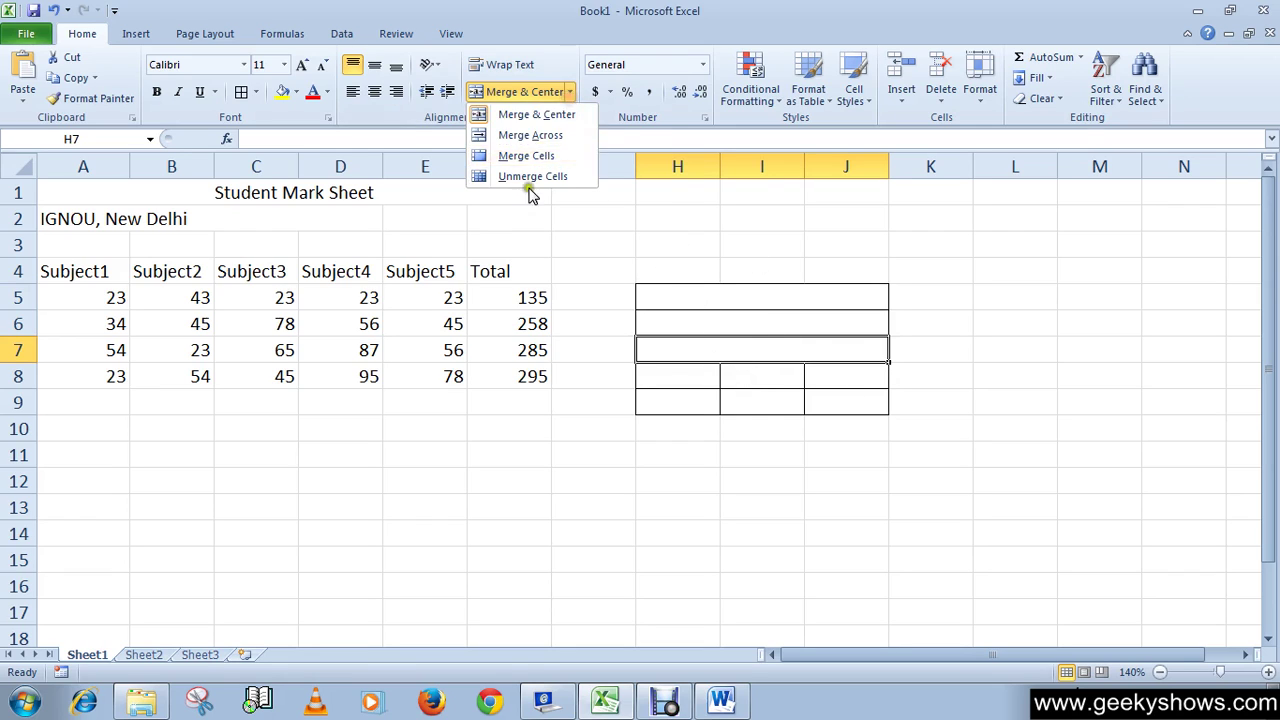
click(543, 514)
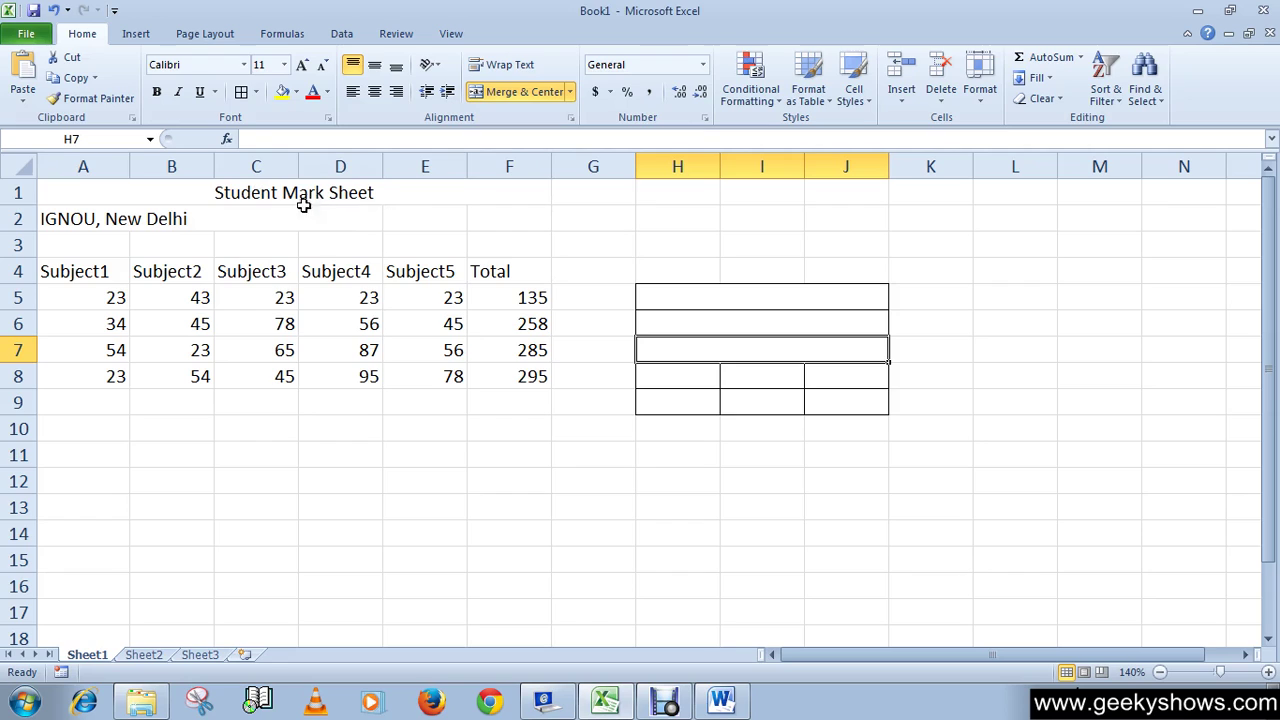
- Inspect the merged "IGNOU, New Delhi" cell and the merged "Student Mark Sheet" title, and review the merge options for the title
click(231, 223)
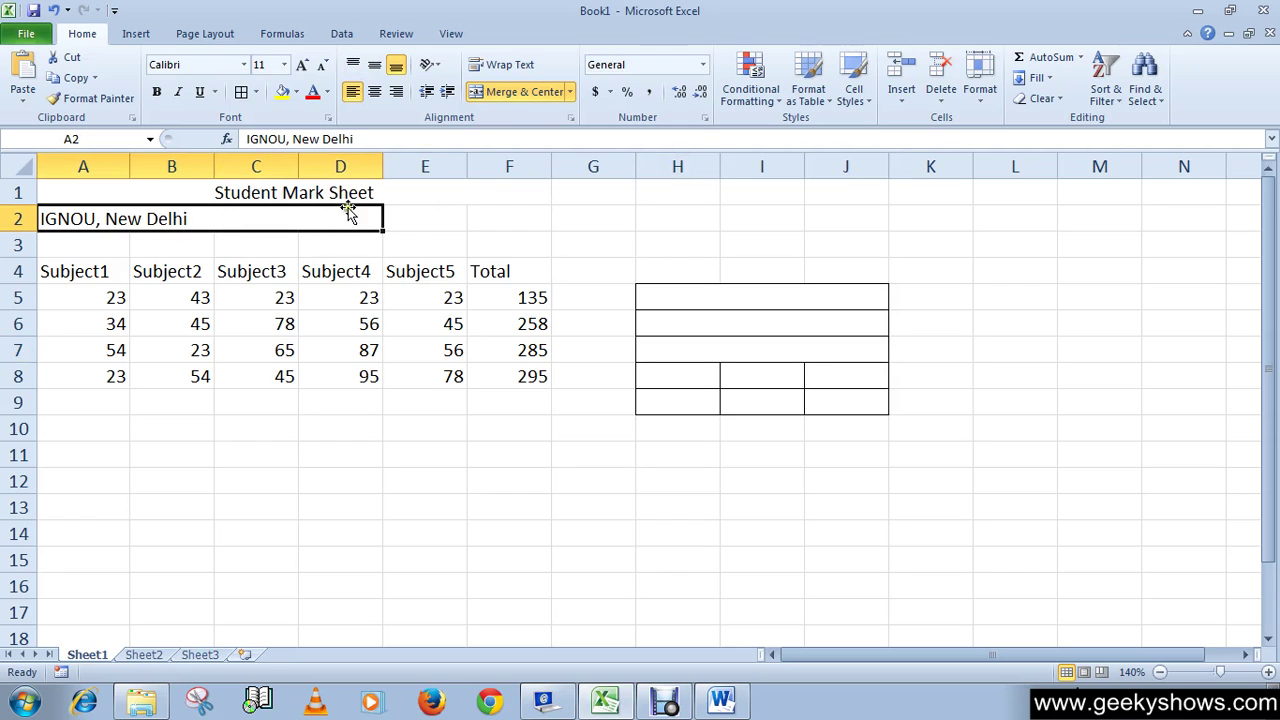
click(458, 197)
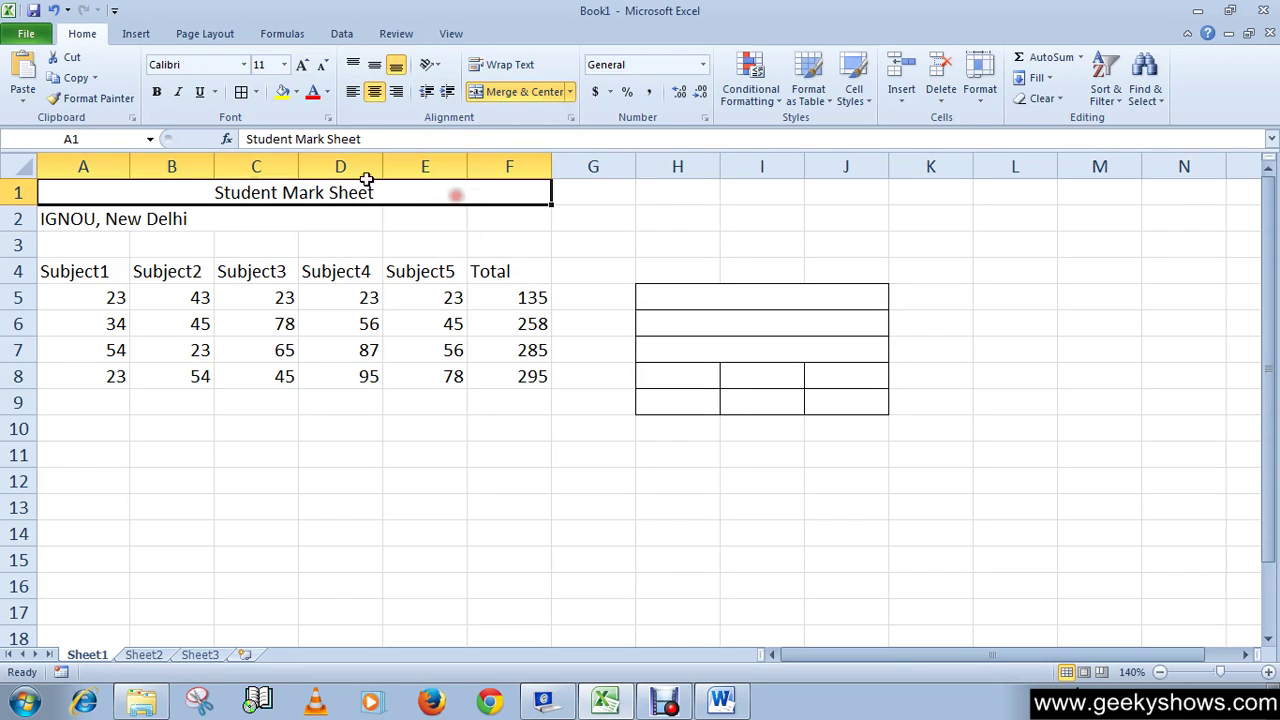
click(570, 91)
click(617, 8)
drag(629, 274, 825, 409)
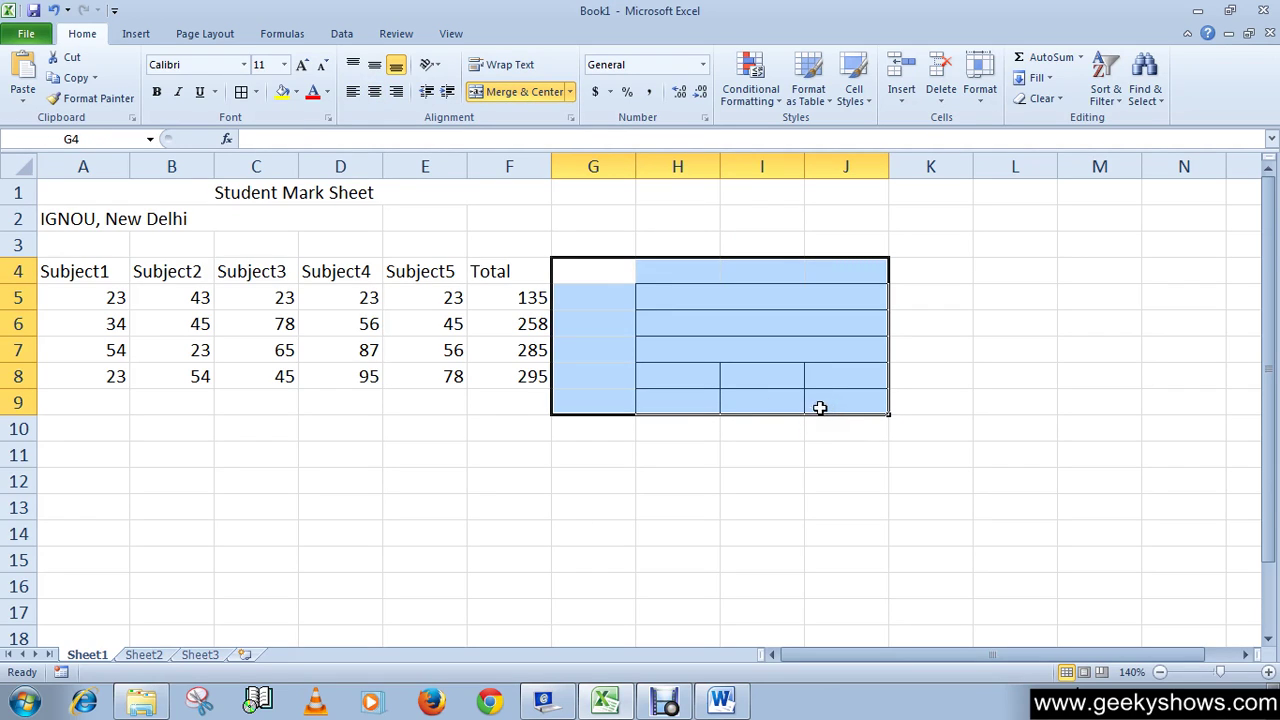
click(798, 374)
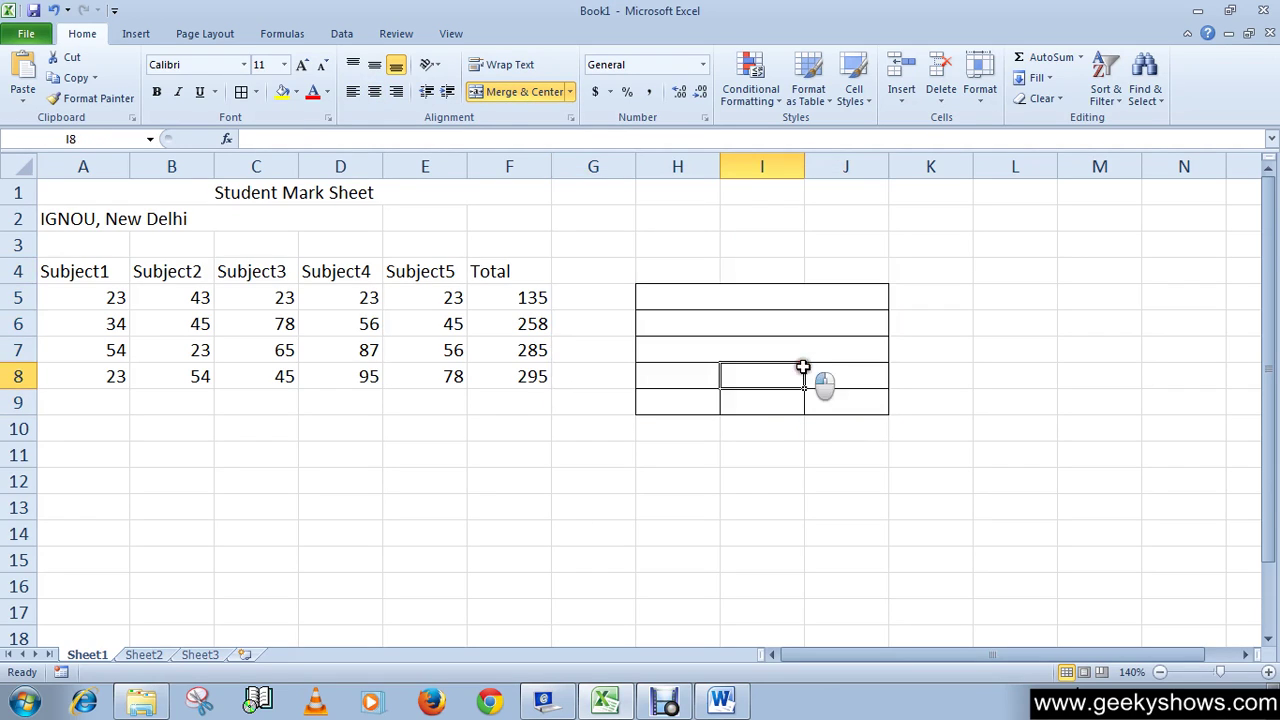
click(136, 33)
click(82, 33)
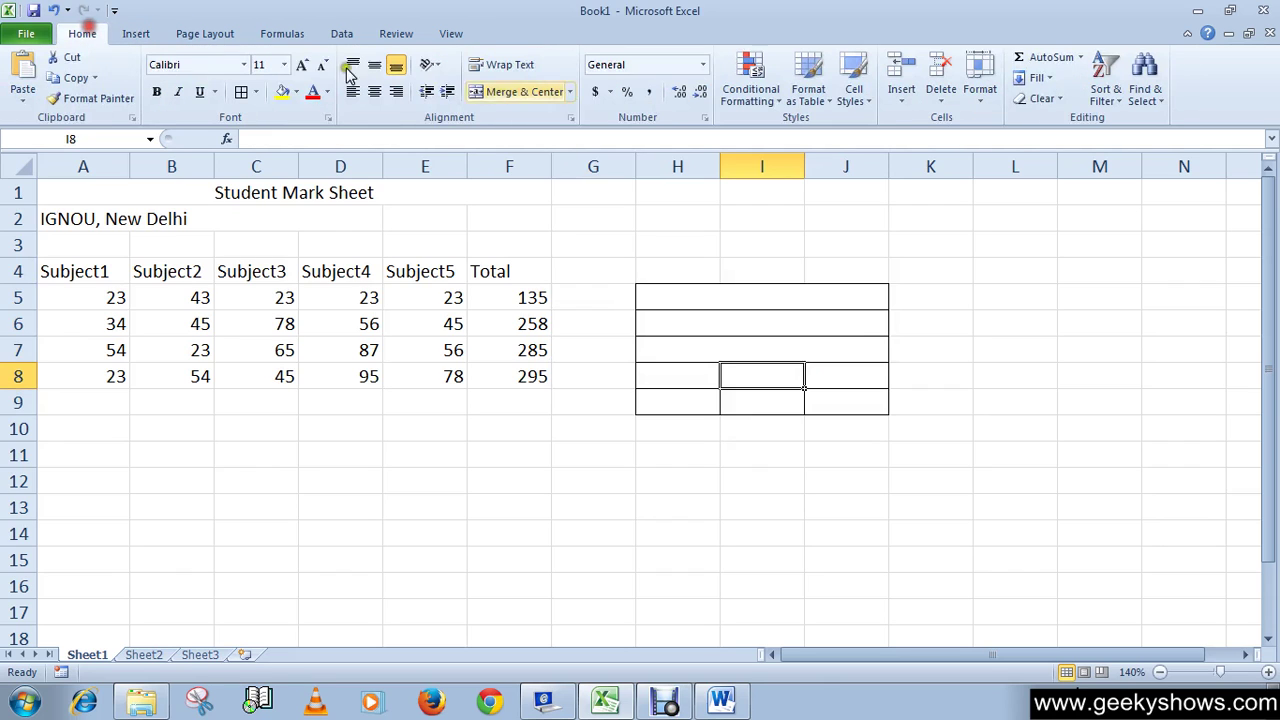
click(857, 331)
click(716, 293)
click(710, 365)
click(690, 395)
click(808, 400)
click(795, 251)
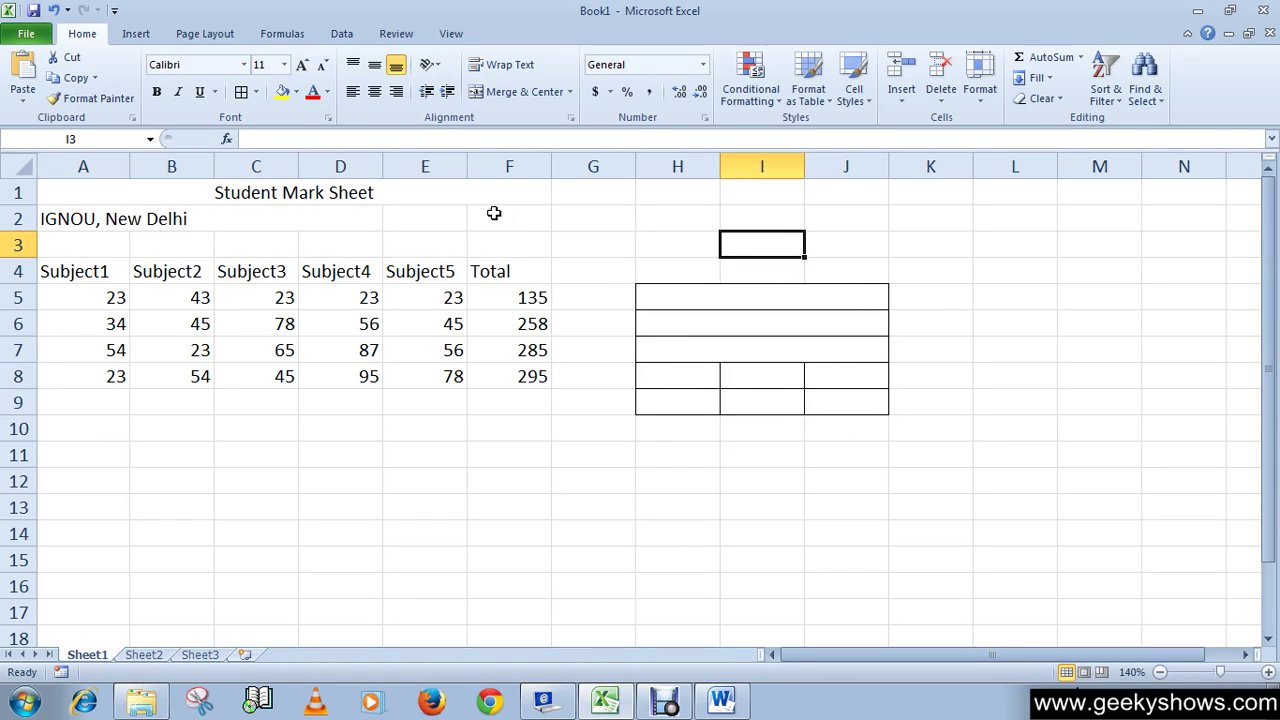
- Check the cell references of the merged "Student Mark Sheet" title and the merged "IGNOU, New Delhi" cell
click(383, 194)
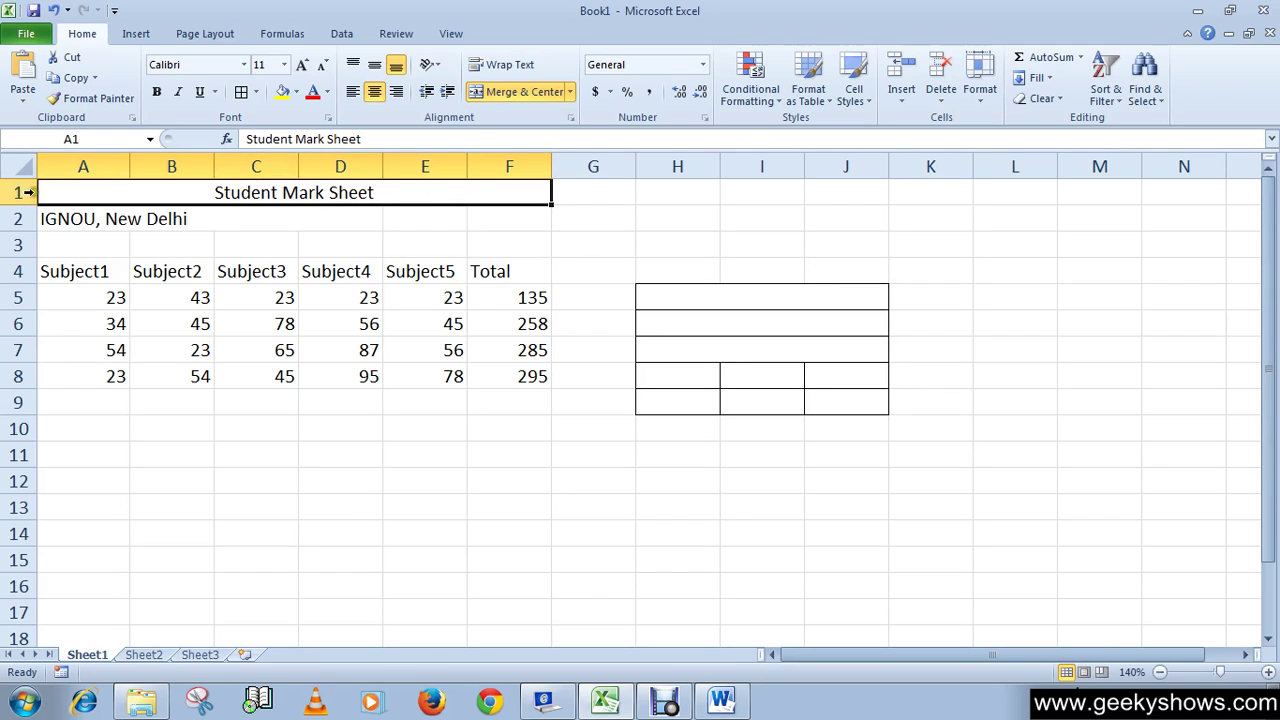
click(93, 221)
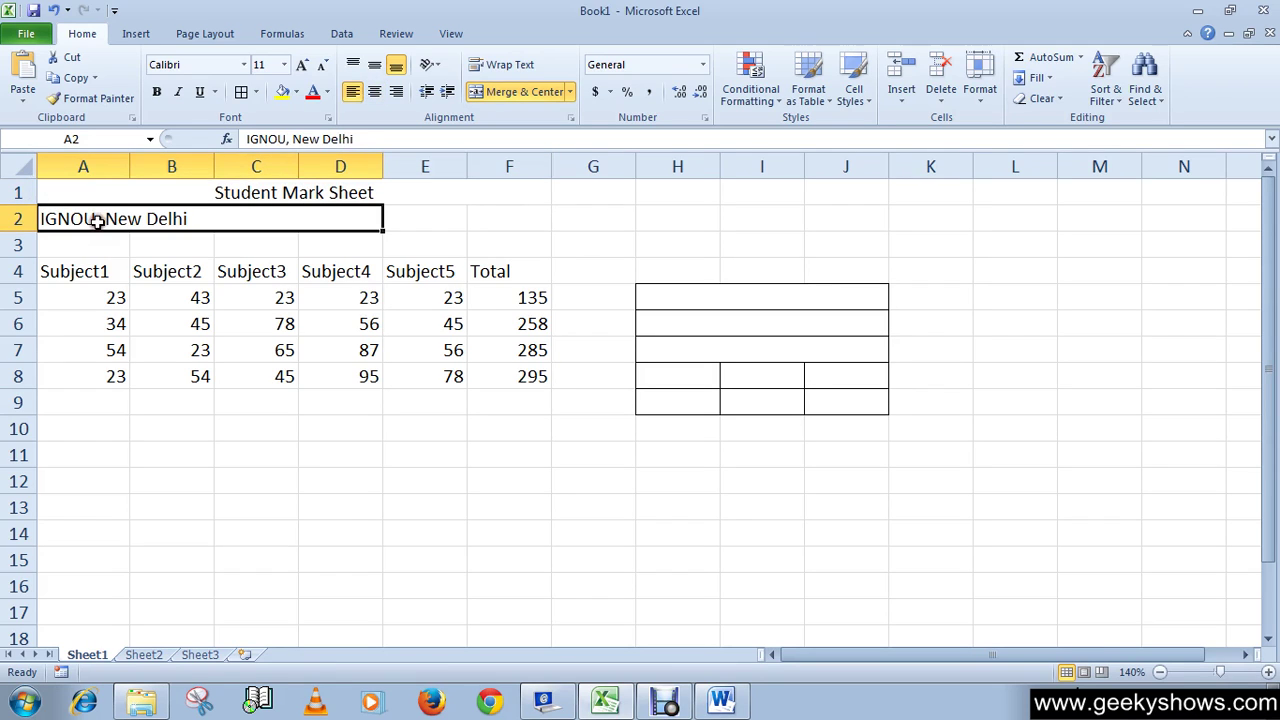
click(94, 194)
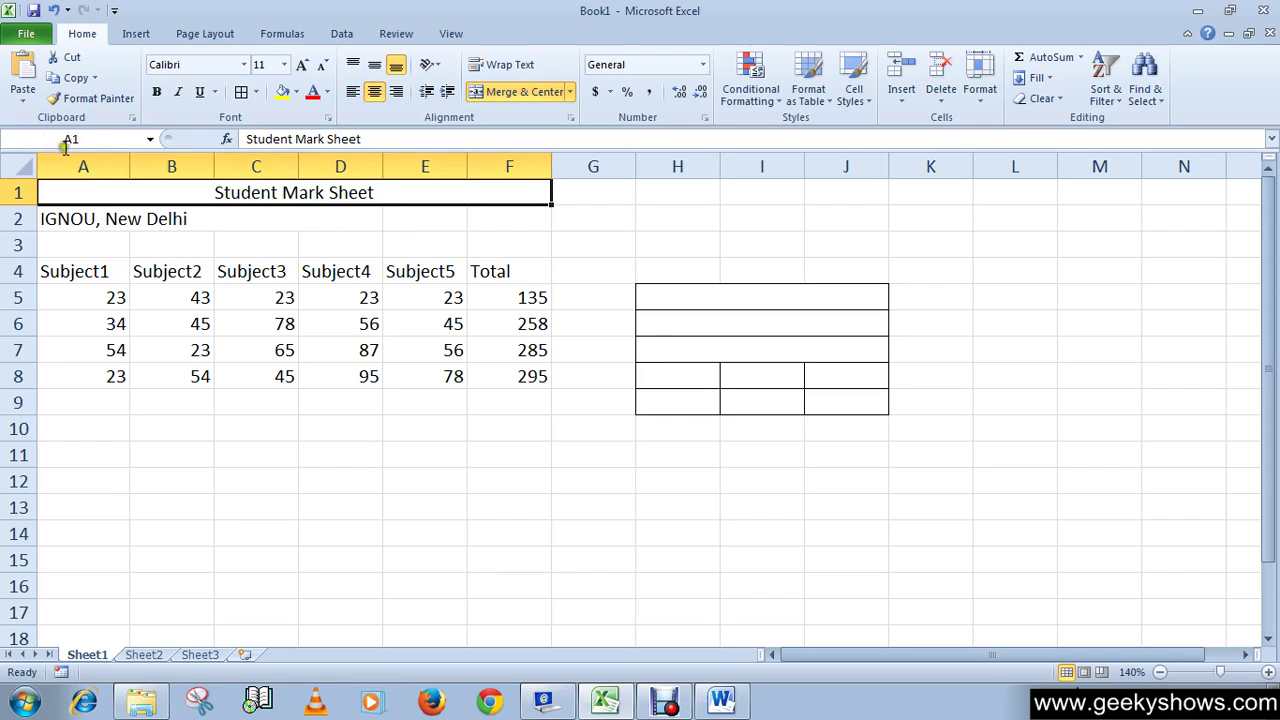
click(142, 240)
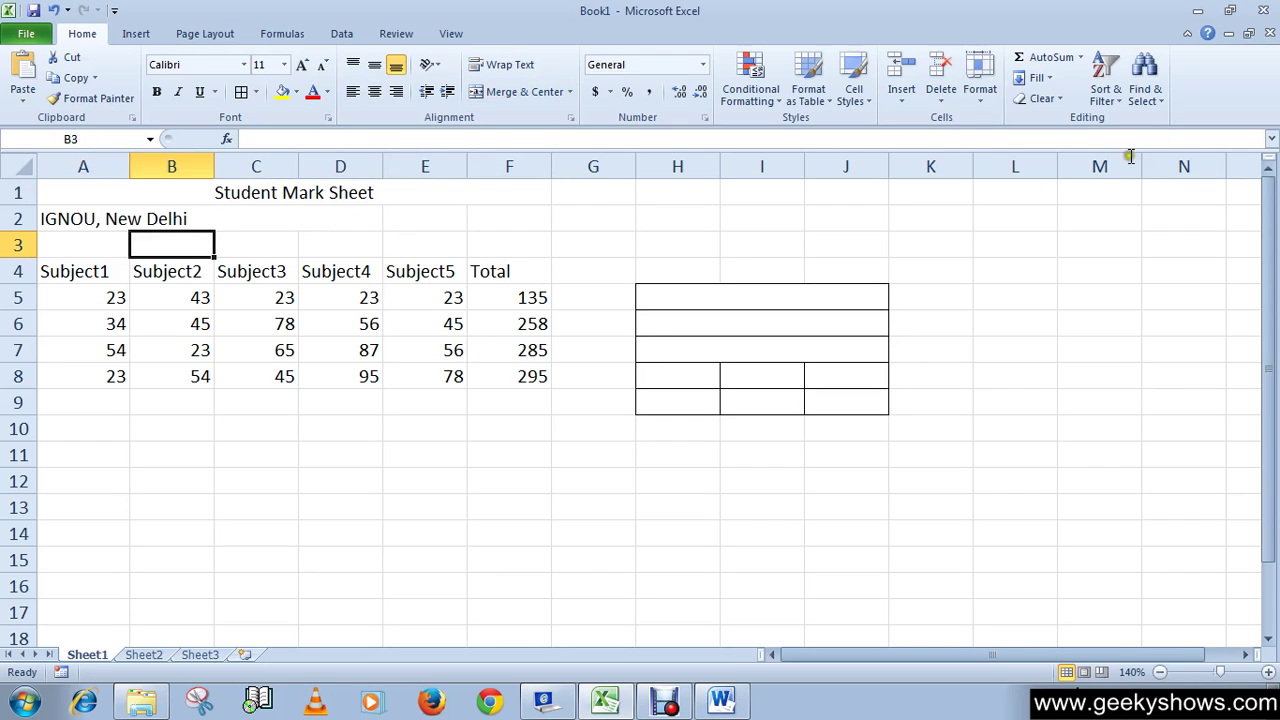
- Use Go To from cell B3 to jump to the merged title cell in row 1
click(1145, 80)
click(1152, 167)
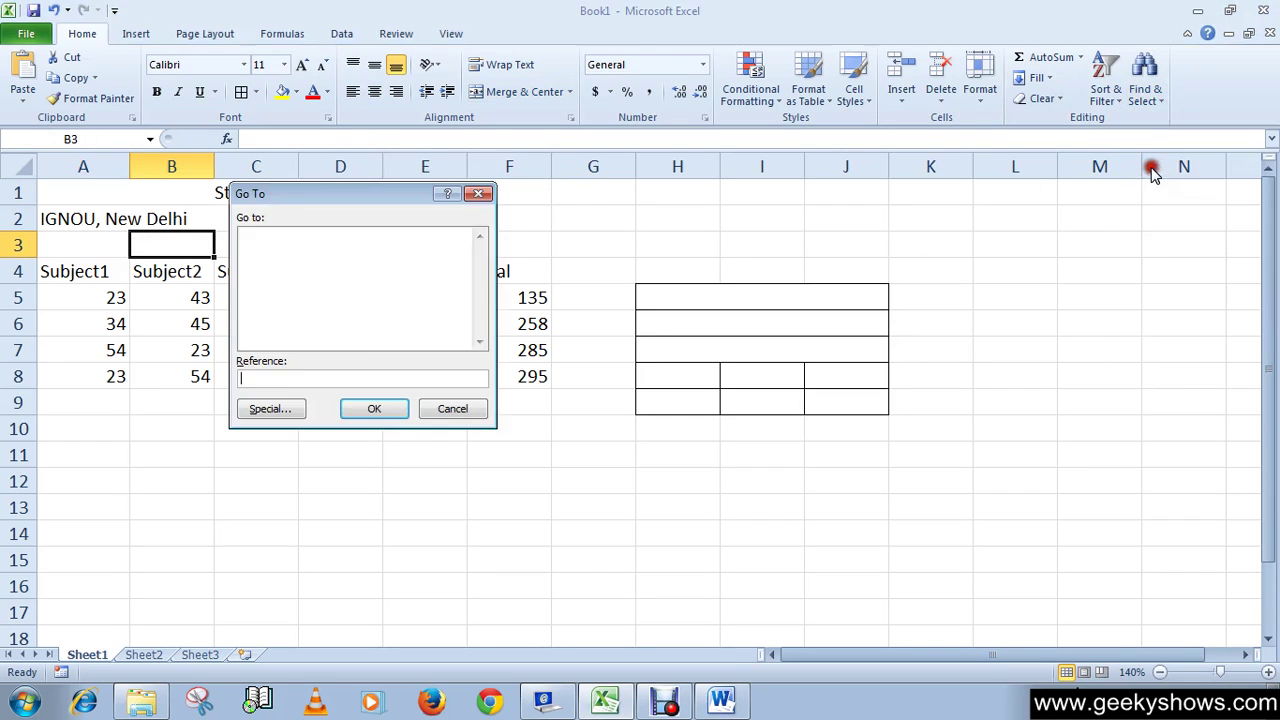
click(281, 374)
key(Return)
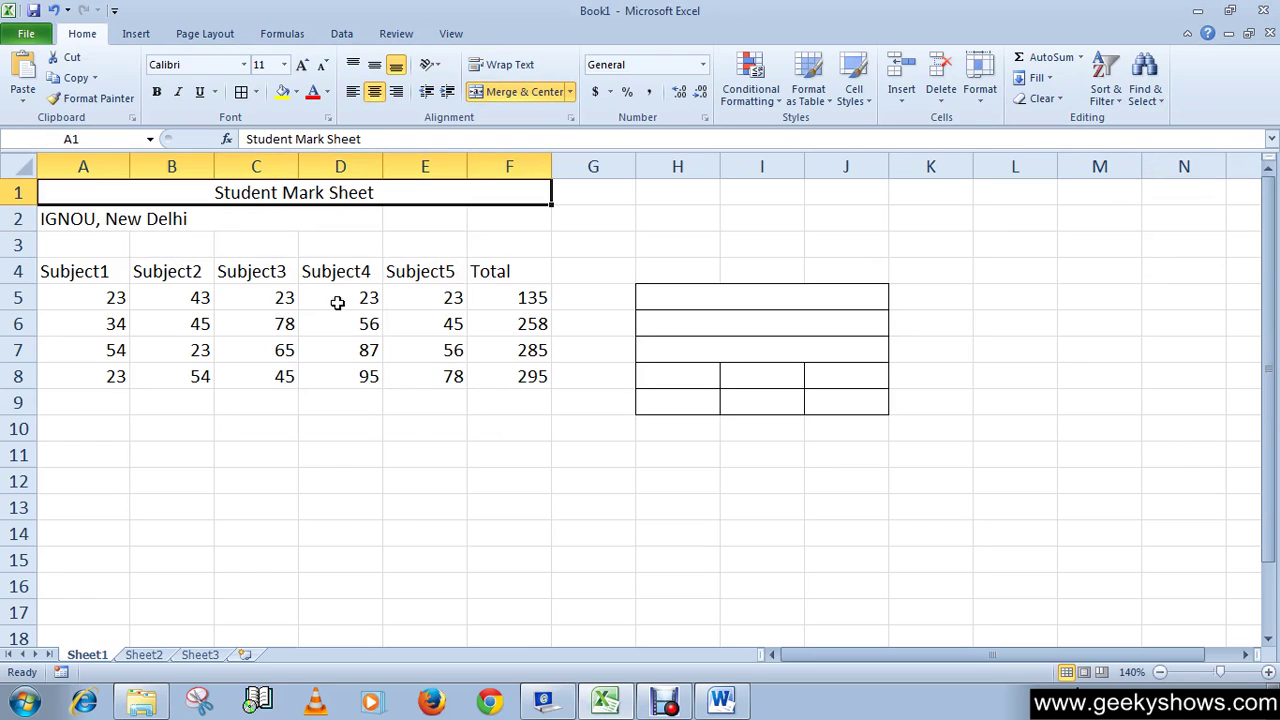
- Use Go To from cell H3 with the reference b2 to find which cell it selects in row 2
click(1144, 85)
click(708, 242)
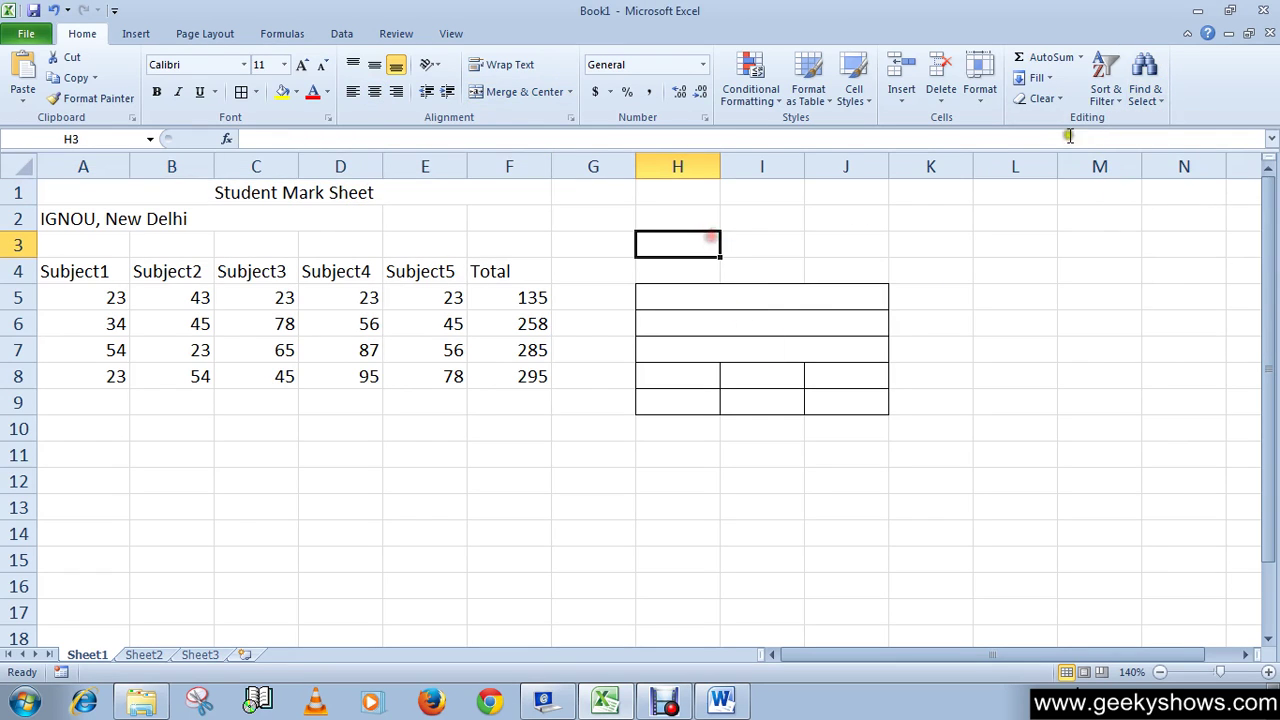
click(1144, 85)
click(1152, 162)
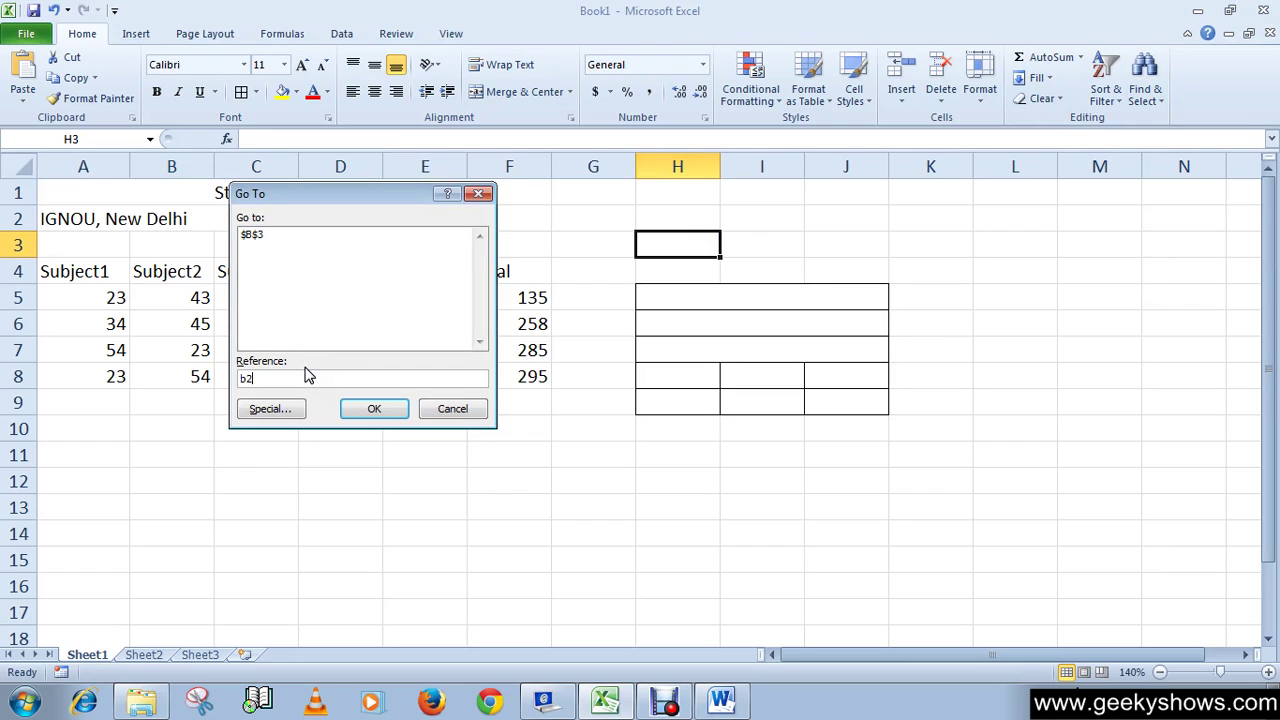
key(Return)
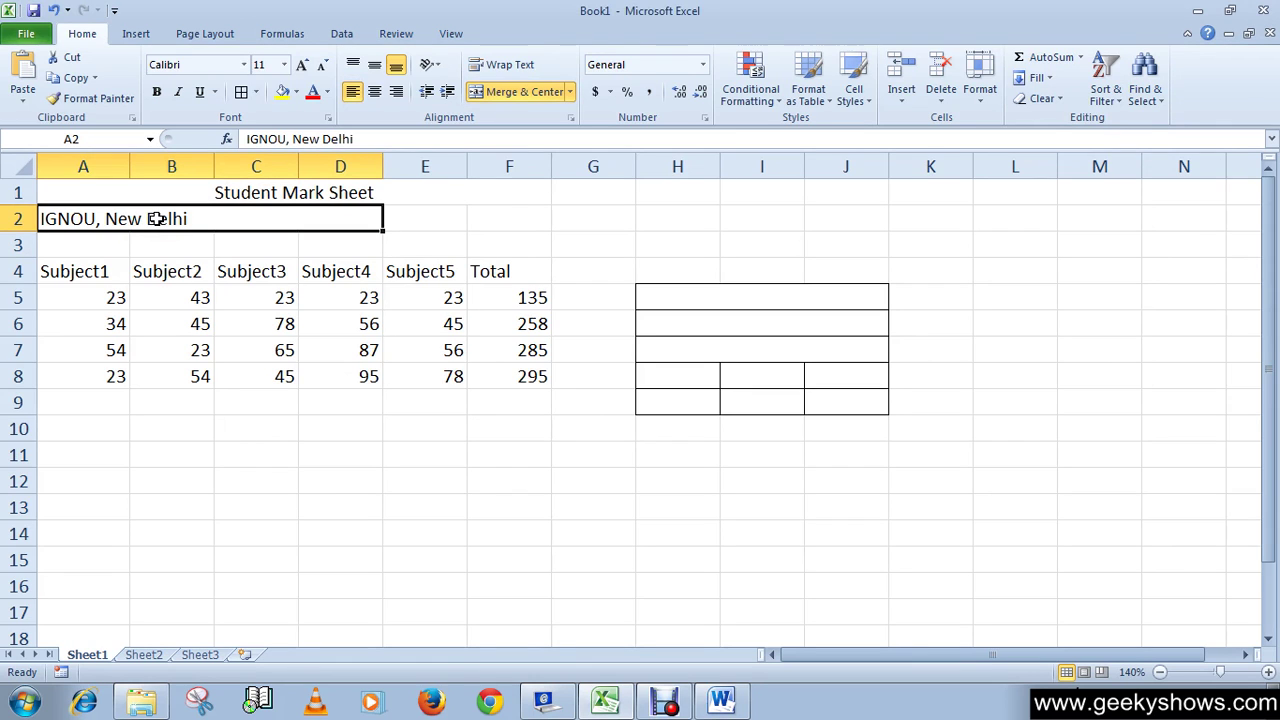
- Use Go To with the reference b1 to find which cell it selects in the merged title row
click(1148, 95)
click(1141, 166)
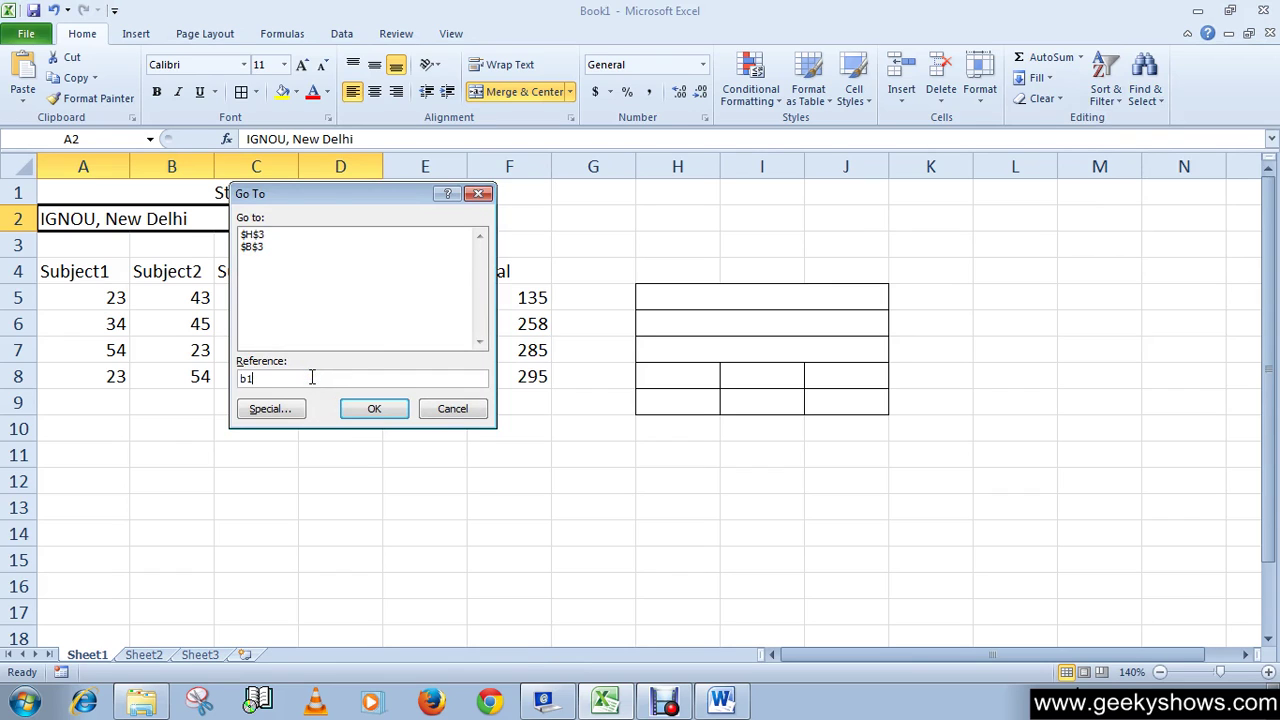
key(Return)
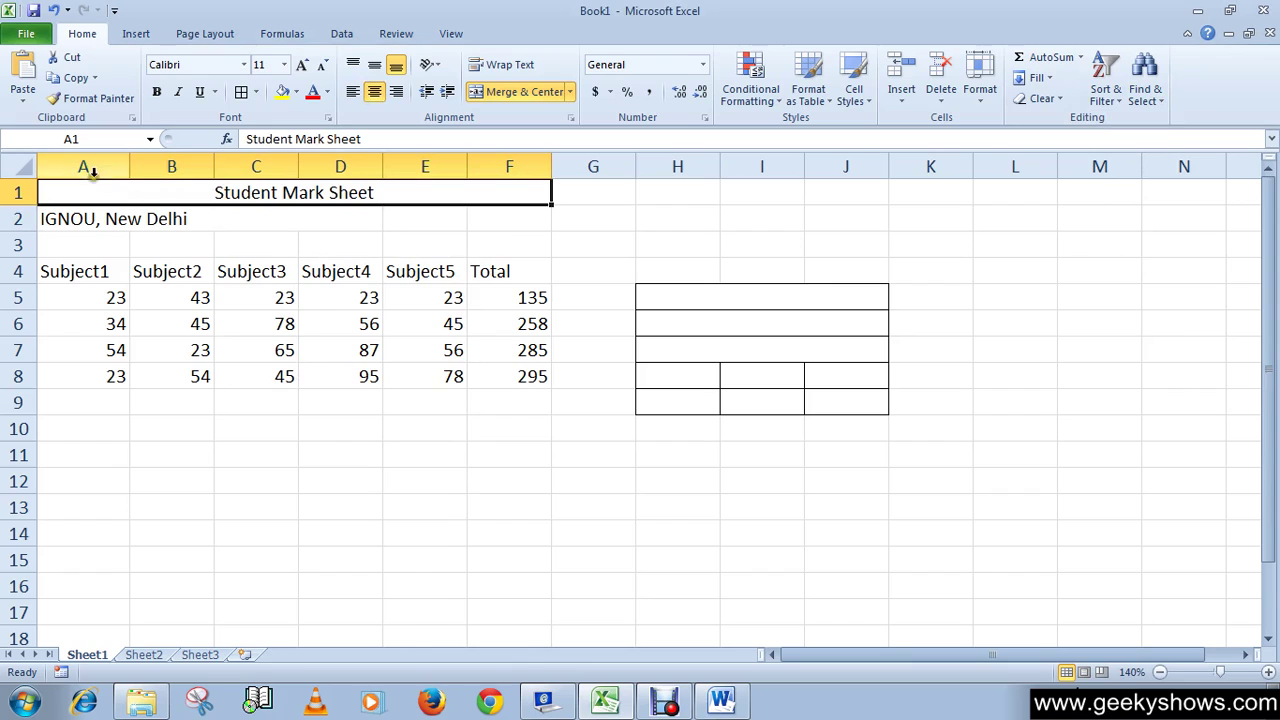
- Select the merged cells in rows 1 and 2 again and compare their references with the unmerged Subject4 cell
click(291, 211)
click(291, 194)
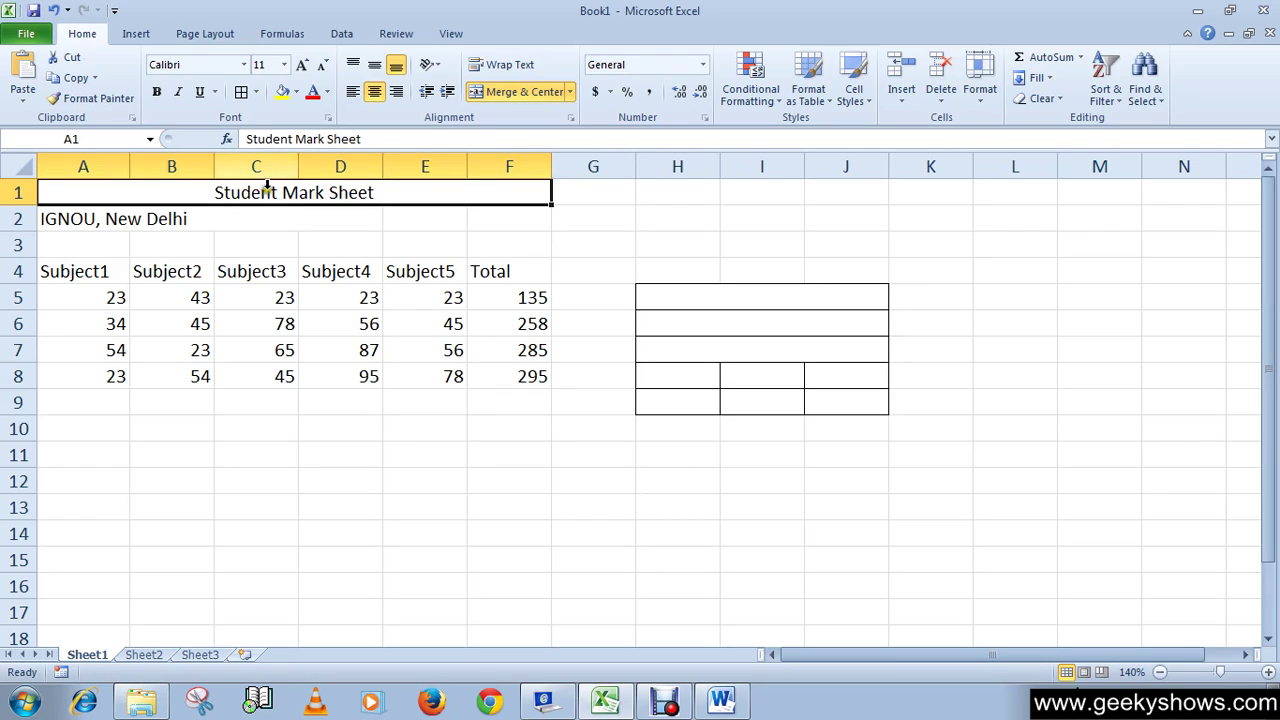
click(95, 140)
click(318, 271)
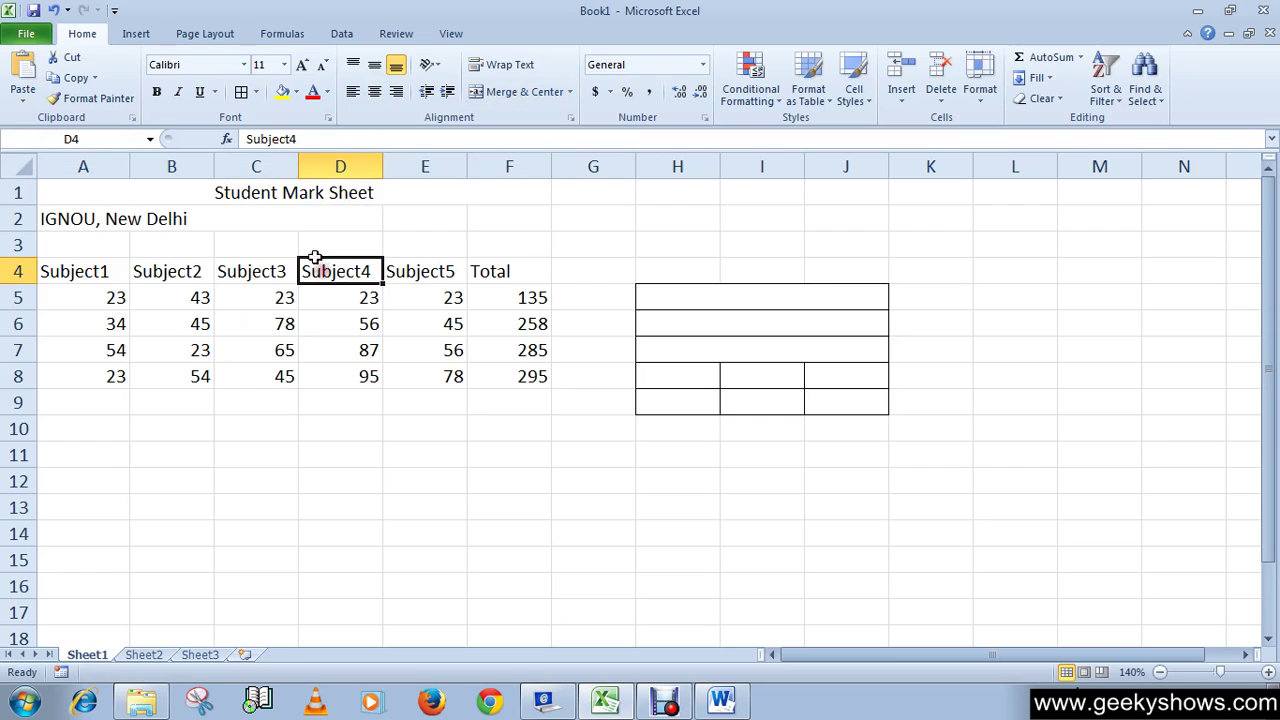
click(280, 218)
click(275, 202)
click(276, 225)
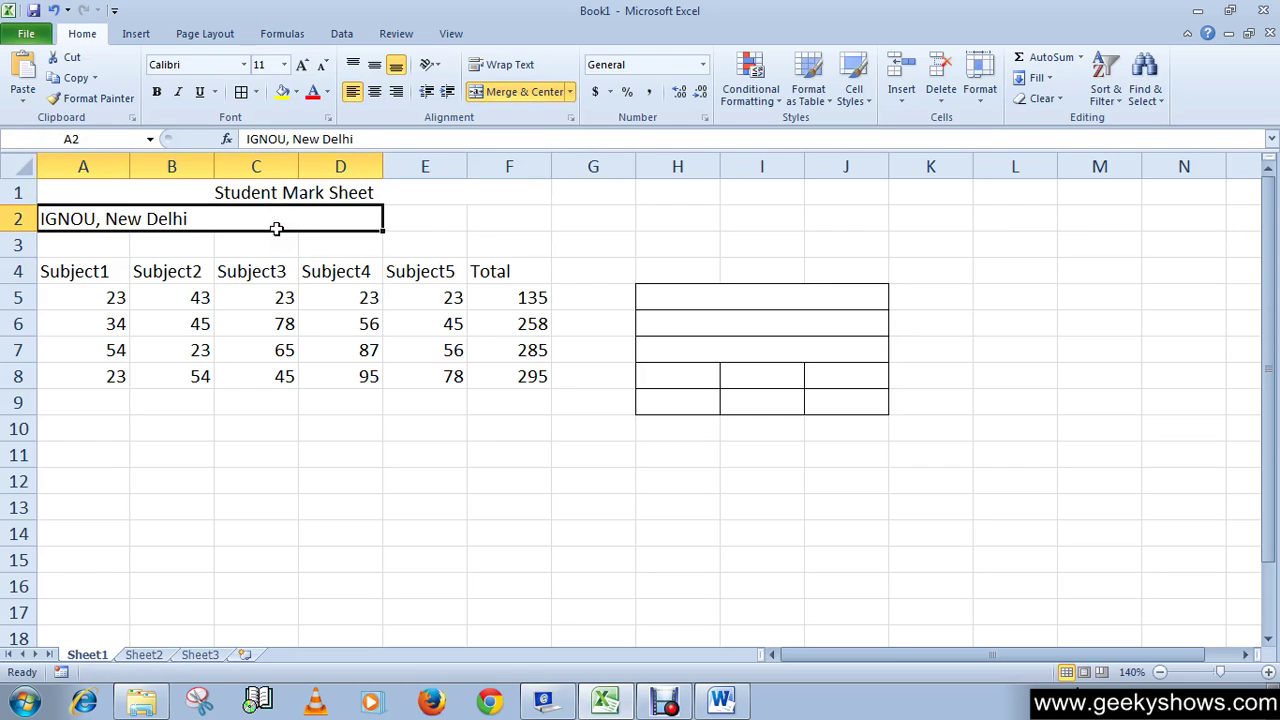